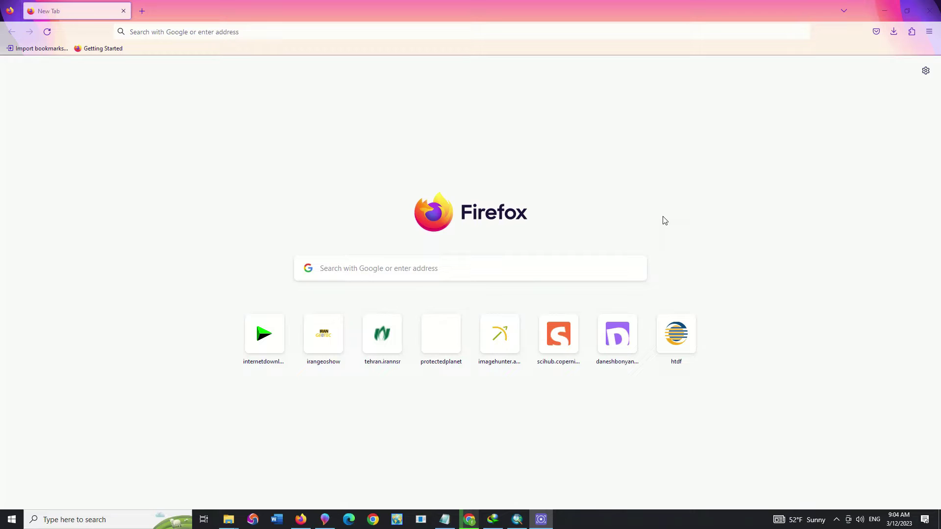
click(238, 32)
text(www.esa-world)
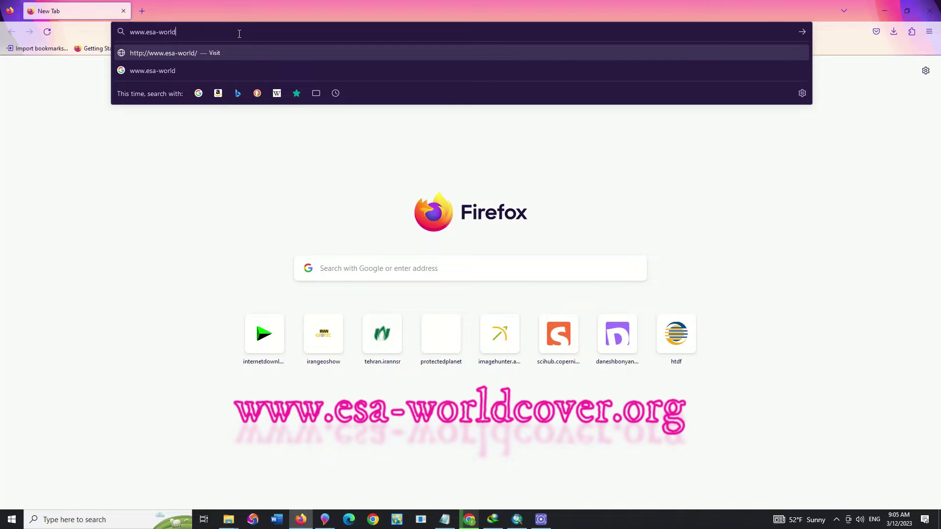
text(cover.org)
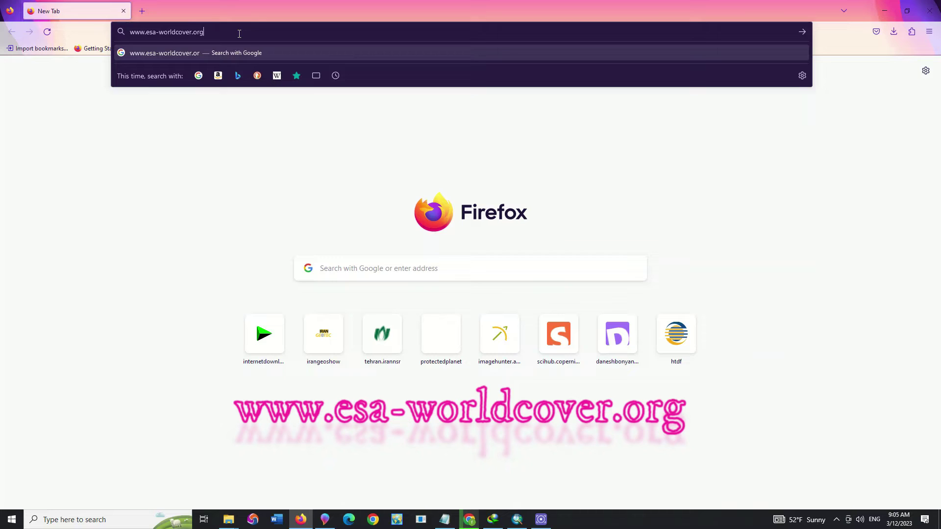
text(/e)
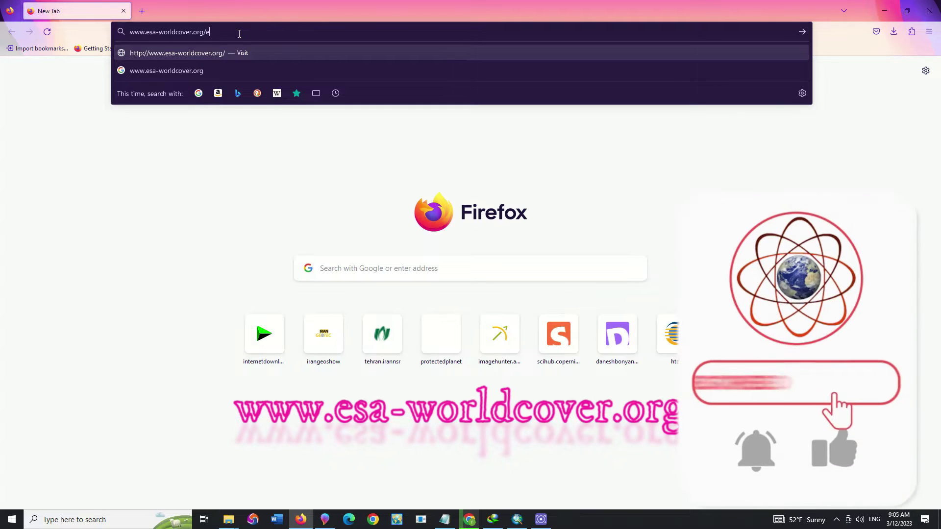
text(n)
- Load the ESA WorldCover English home page, browse it, and go to Data Access
key(Return)
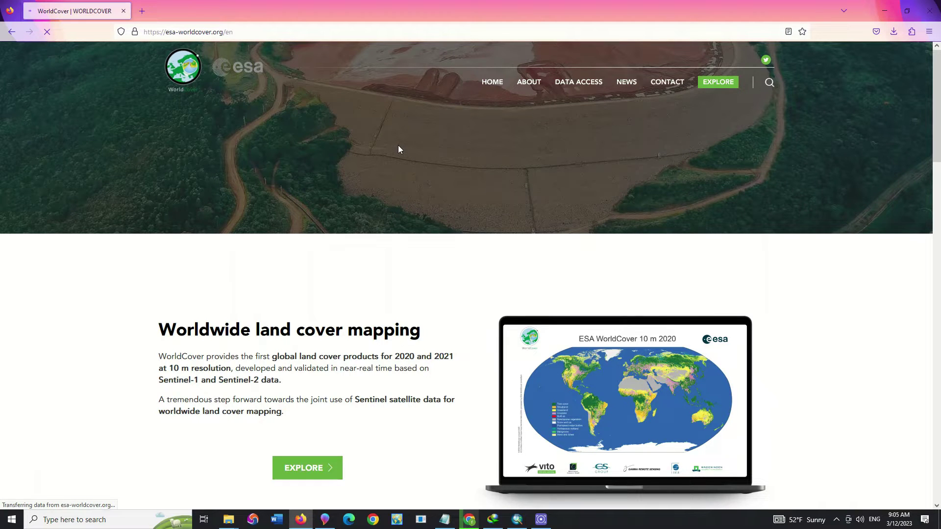
scroll(398, 147, down, 3)
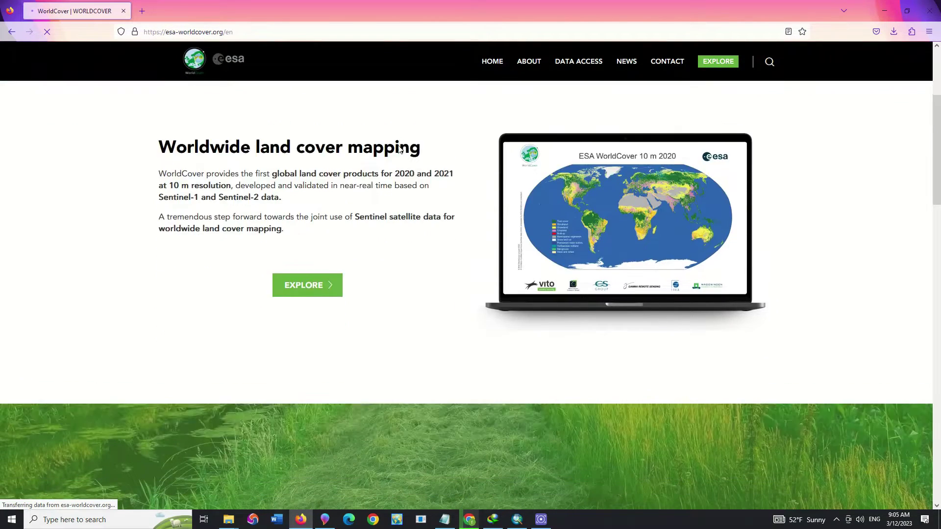
scroll(399, 149, down, 10)
scroll(399, 148, up, 1)
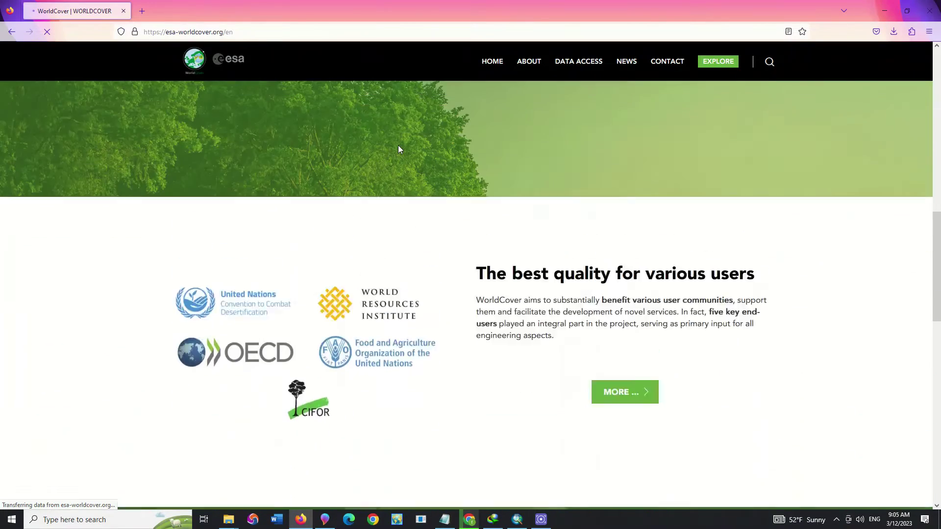
scroll(398, 145, up, 9)
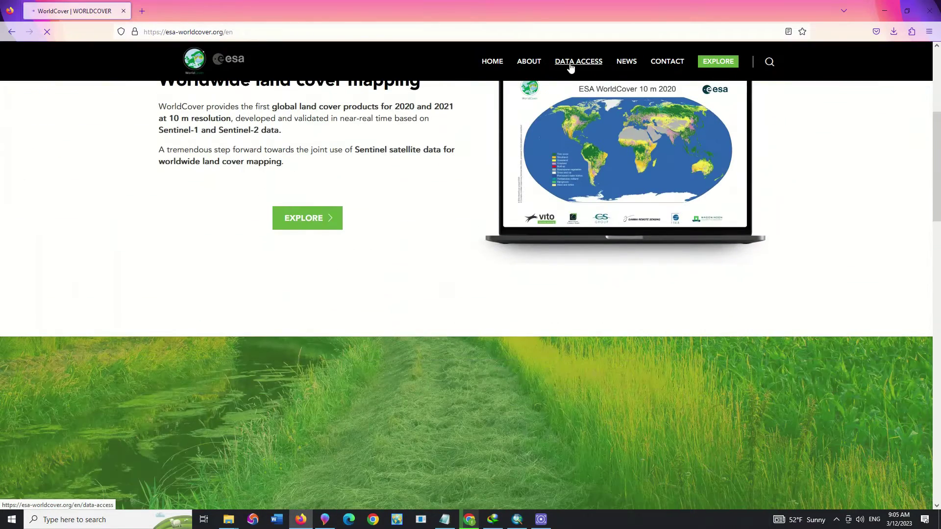
click(571, 64)
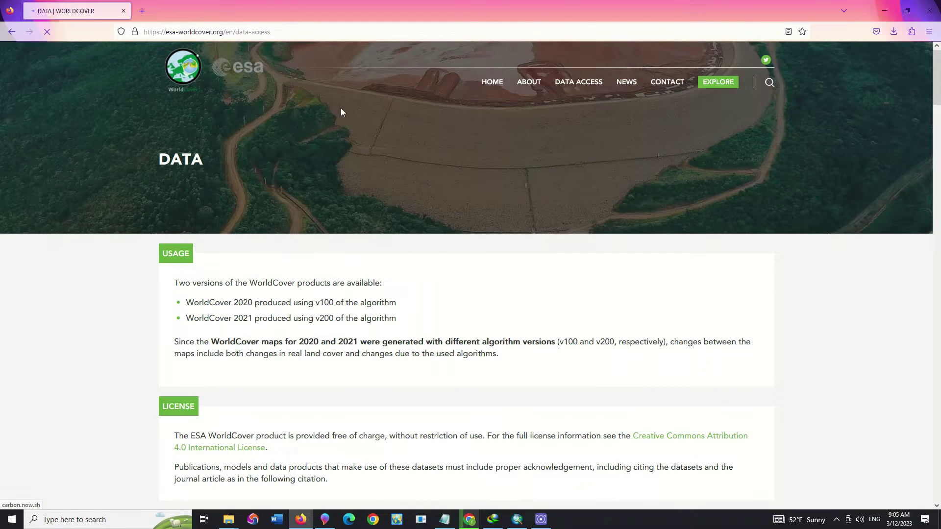
- Highlight the Data Download and WorldCover viewer instructions, then open the viewer in a new tab
scroll(349, 206, down, 3)
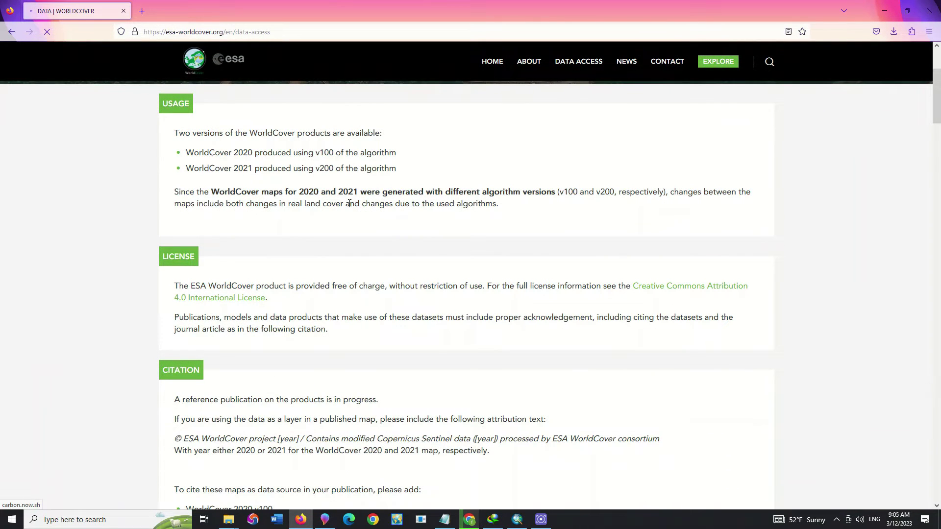
scroll(349, 203, down, 2)
scroll(350, 205, down, 6)
scroll(350, 203, down, 7)
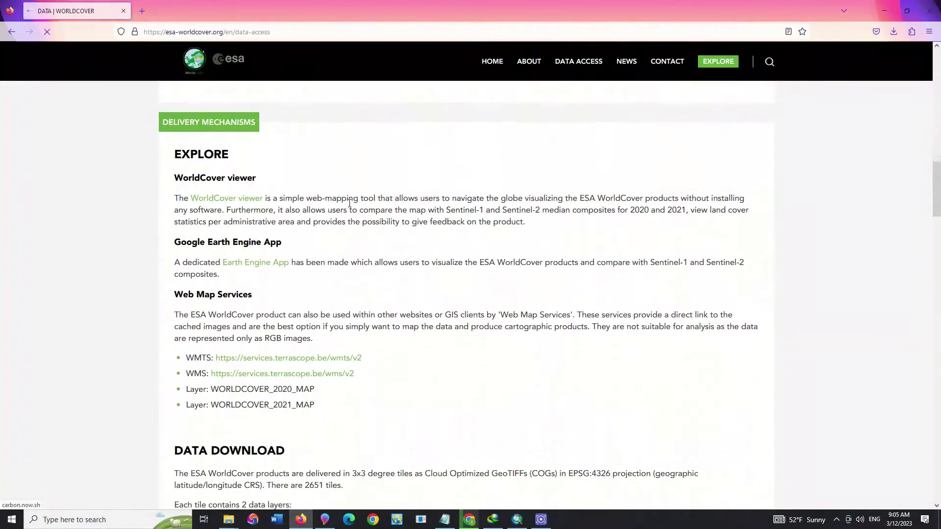
scroll(350, 202, down, 4)
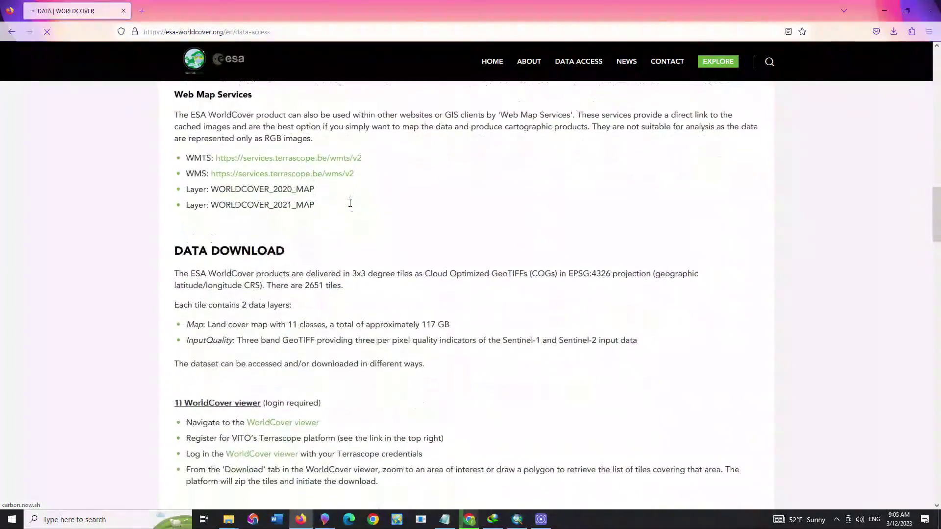
triple_click(238, 251)
scroll(311, 245, down, 2)
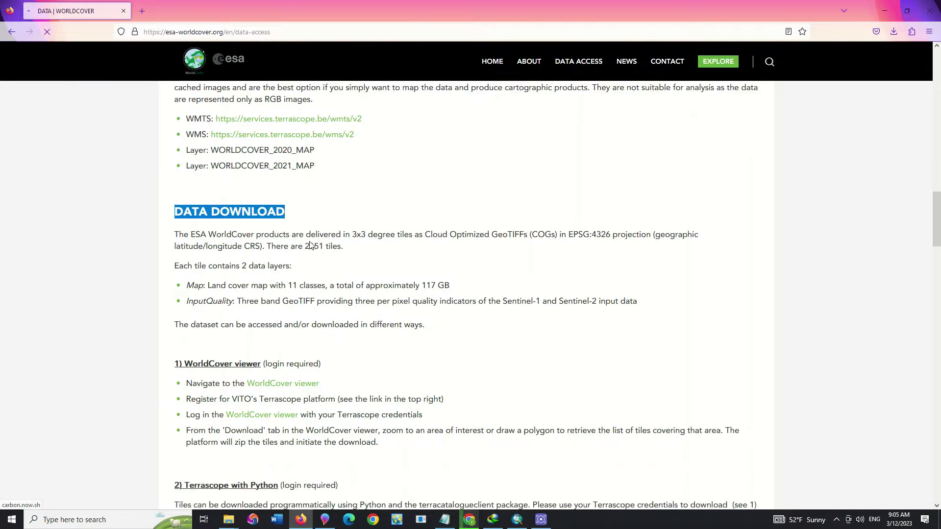
triple_click(235, 301)
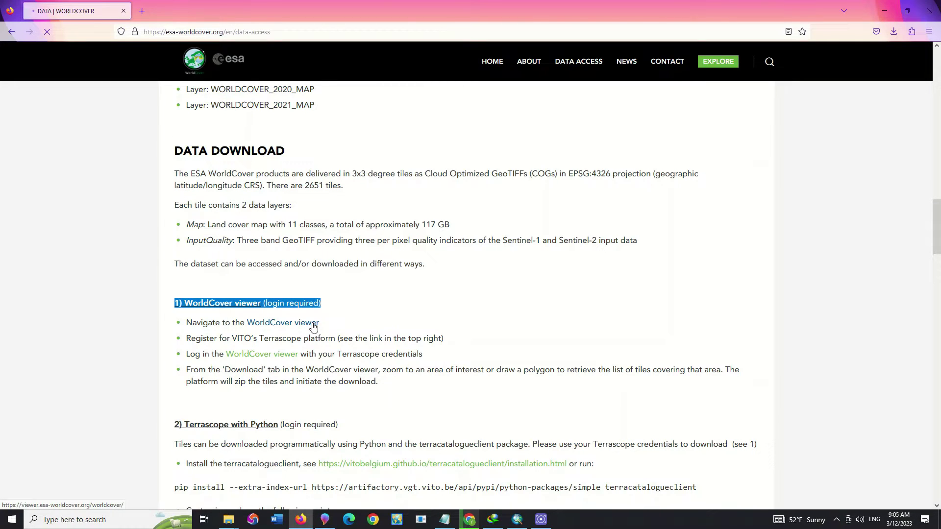
click(313, 324)
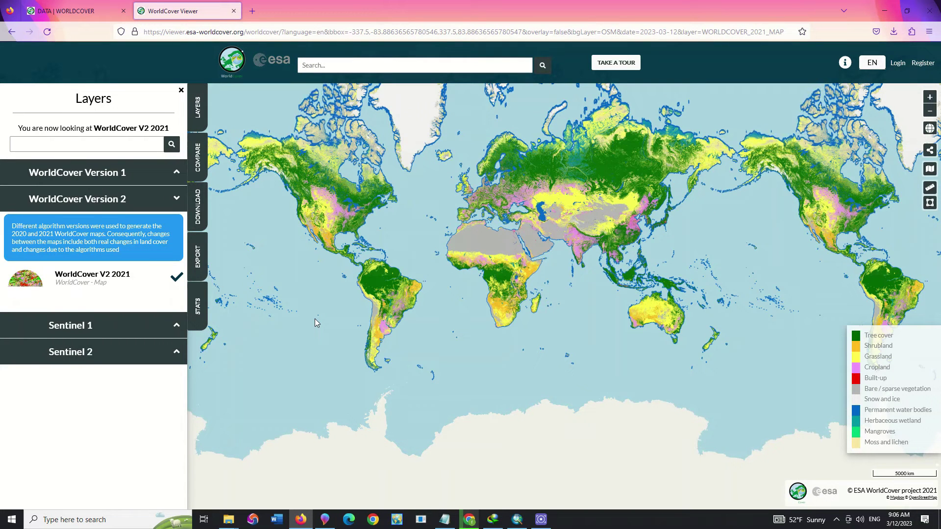
- Recentre the world map, view the Terrascope registration form, then go back to the viewer
drag(508, 203, 486, 226)
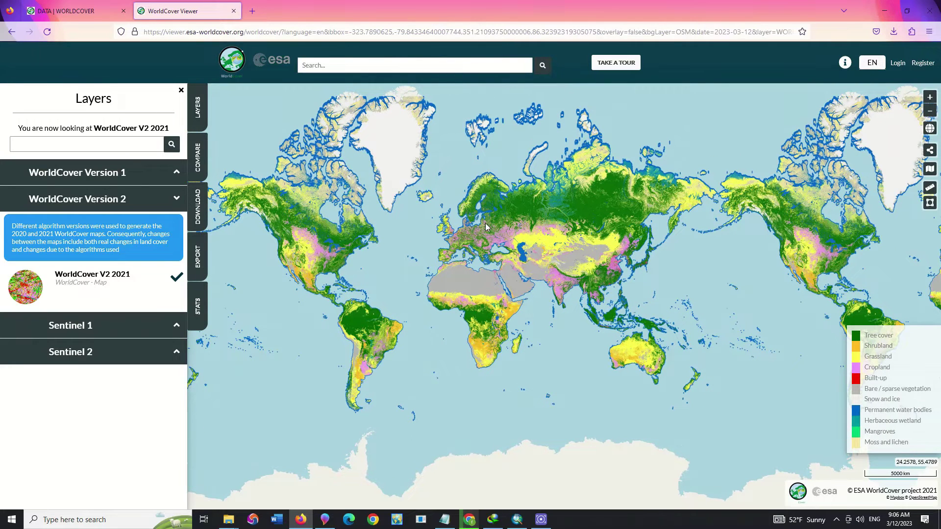
click(922, 68)
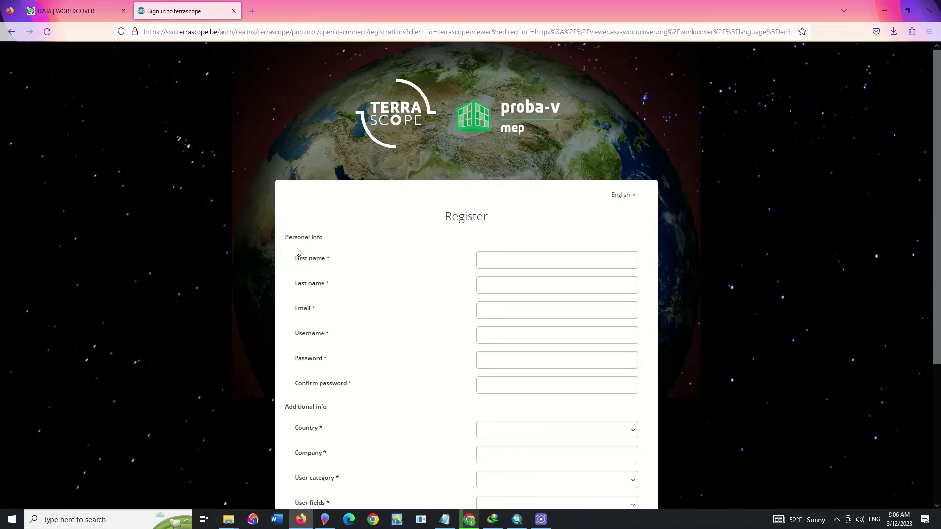
scroll(298, 252, down, 4)
scroll(298, 253, up, 4)
click(11, 32)
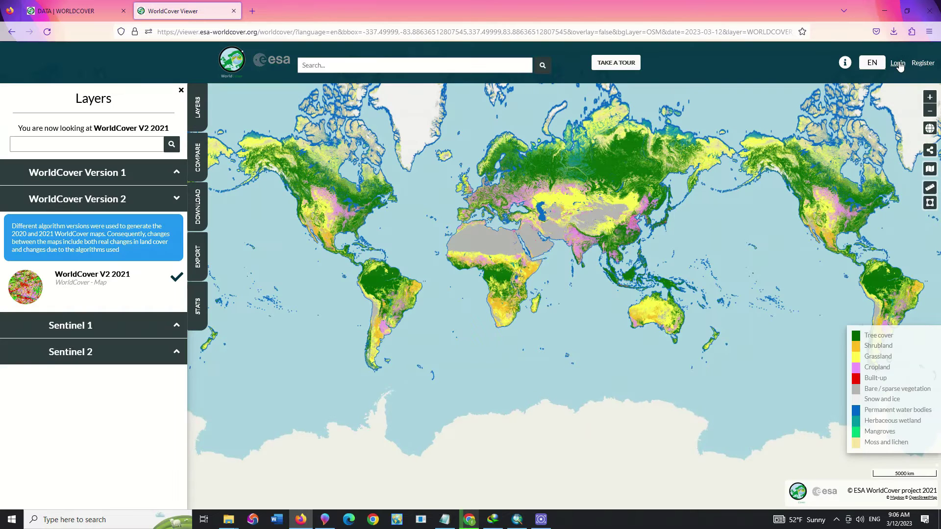
- Sign in to Terrascope with the account username and password, declining to save the login
click(898, 63)
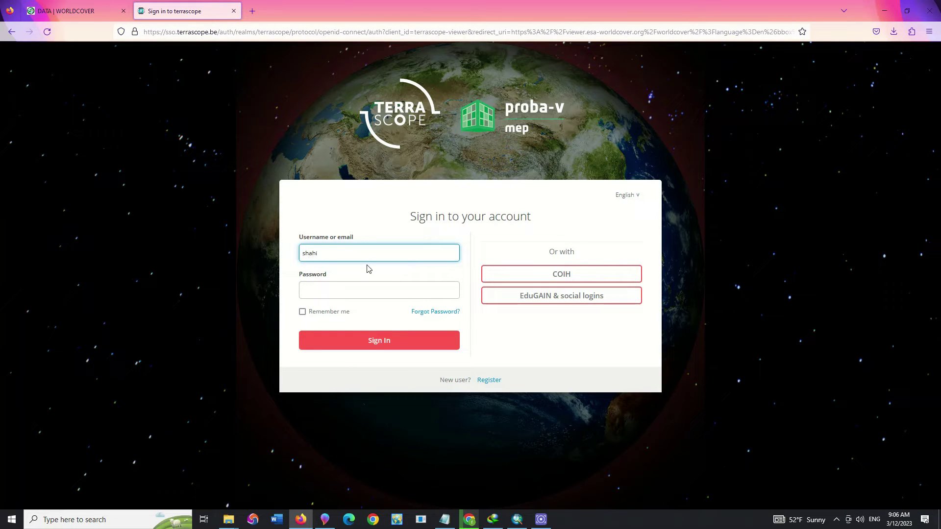
key(Tab)
text(*)
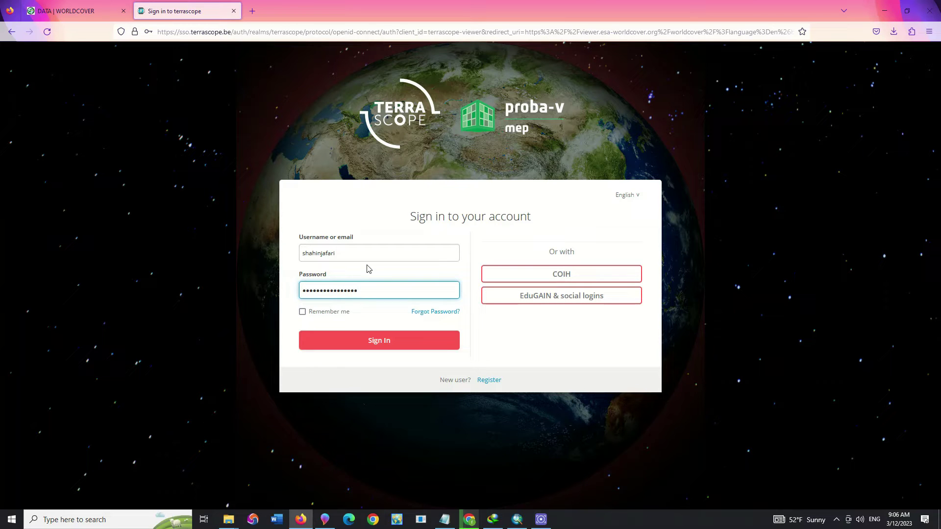
click(371, 347)
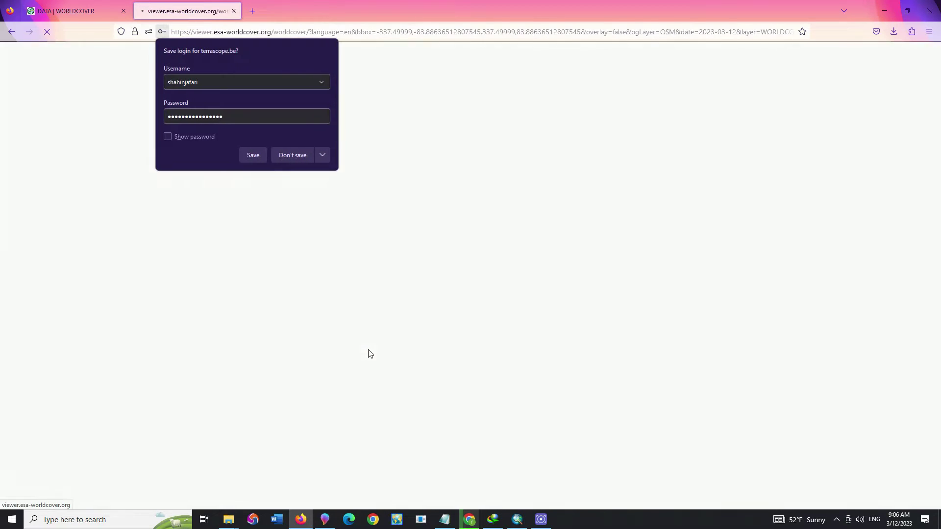
click(291, 155)
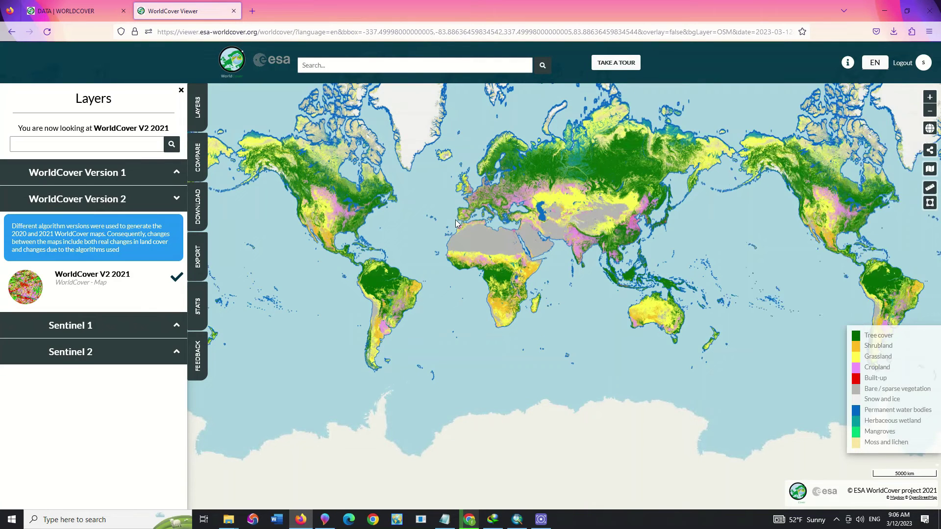
- Preview the Sentinel-1 2020/2021 composites and the Sentinel-2 RGB and False Color composites
click(176, 329)
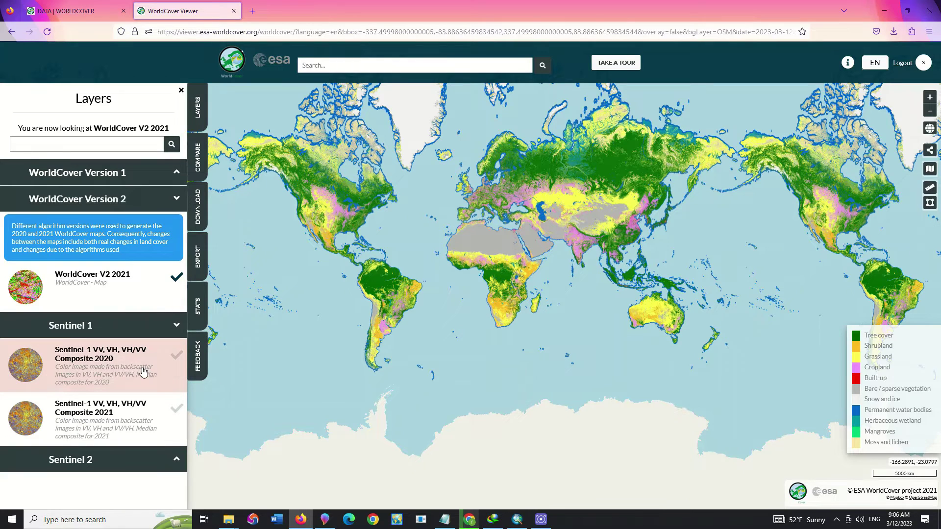
click(147, 383)
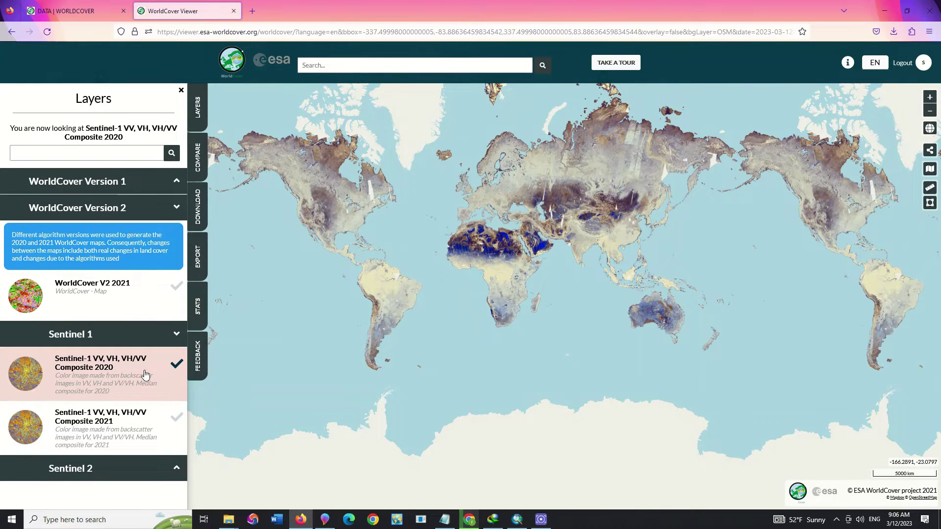
click(140, 432)
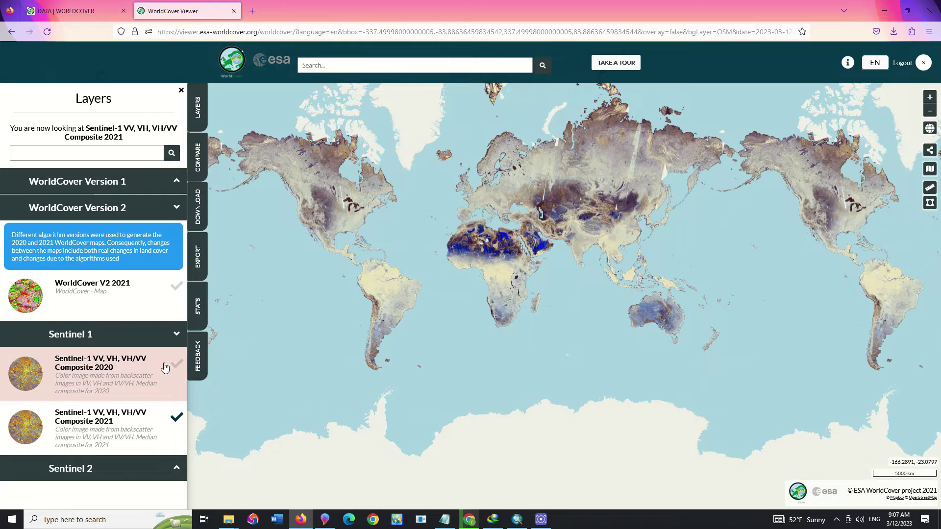
click(178, 472)
scroll(127, 414, down, 5)
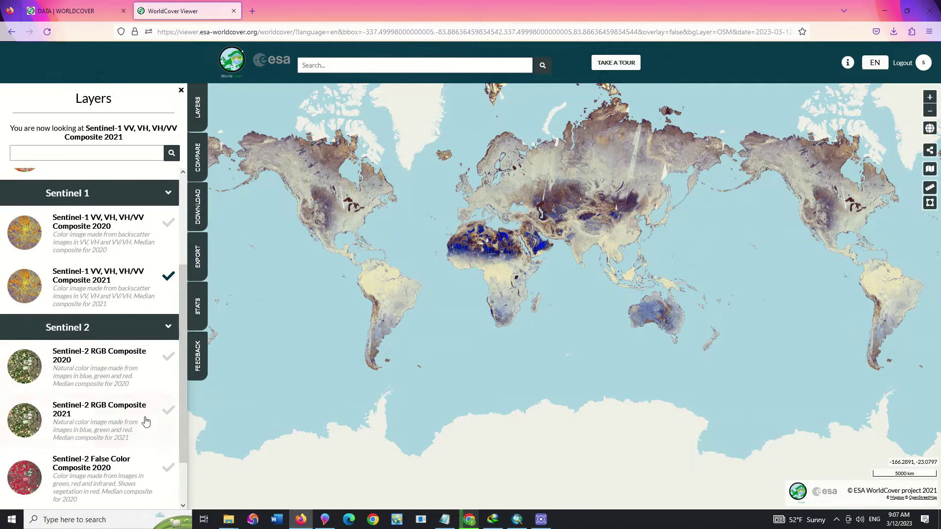
click(99, 323)
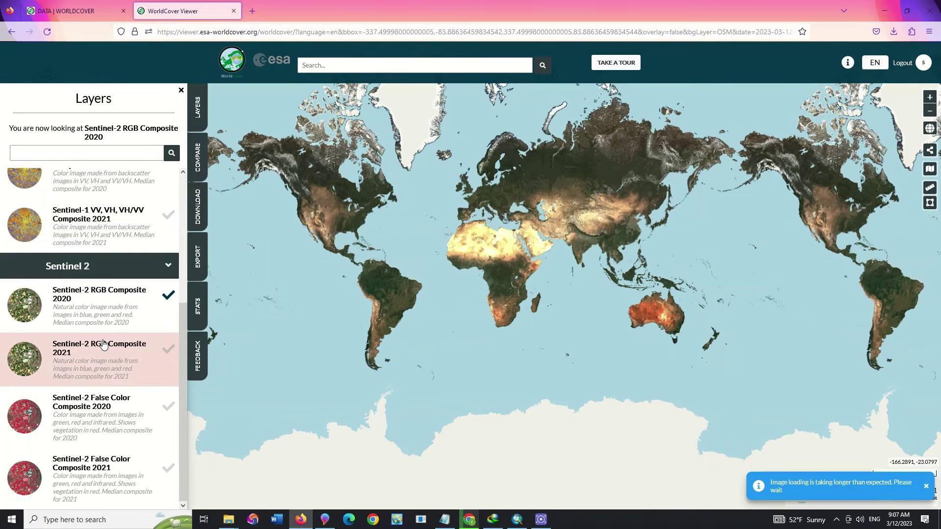
click(107, 354)
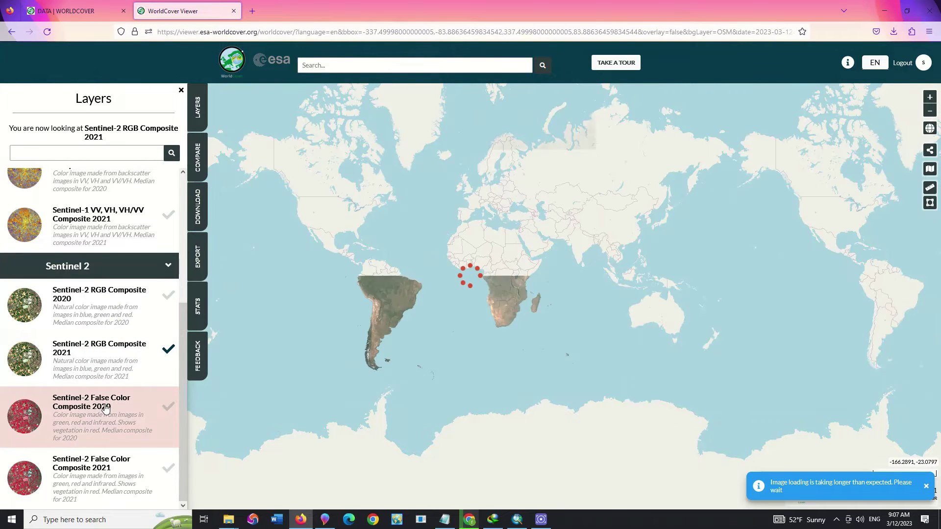
click(130, 425)
scroll(118, 372, up, 5)
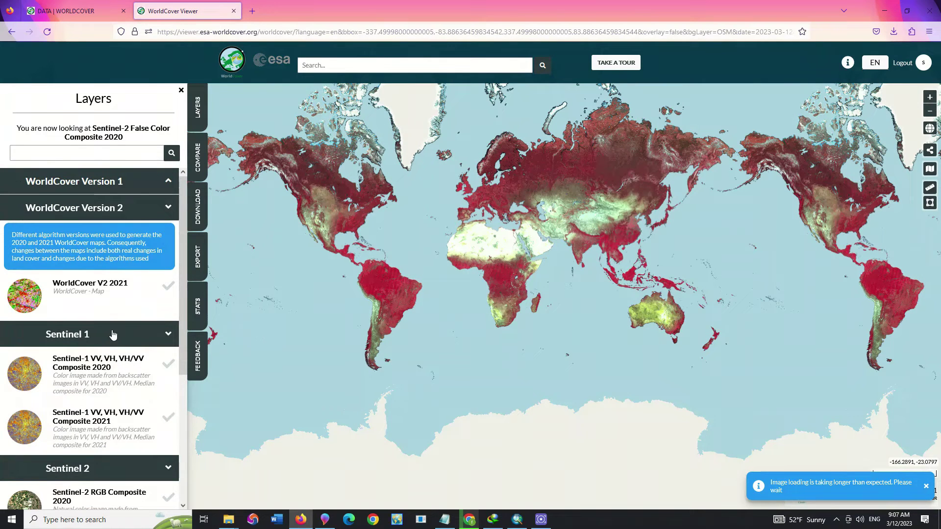
- Show WorldCover V2 2021, compare it with WorldCover V1 2020, and return to V2 2021
click(123, 301)
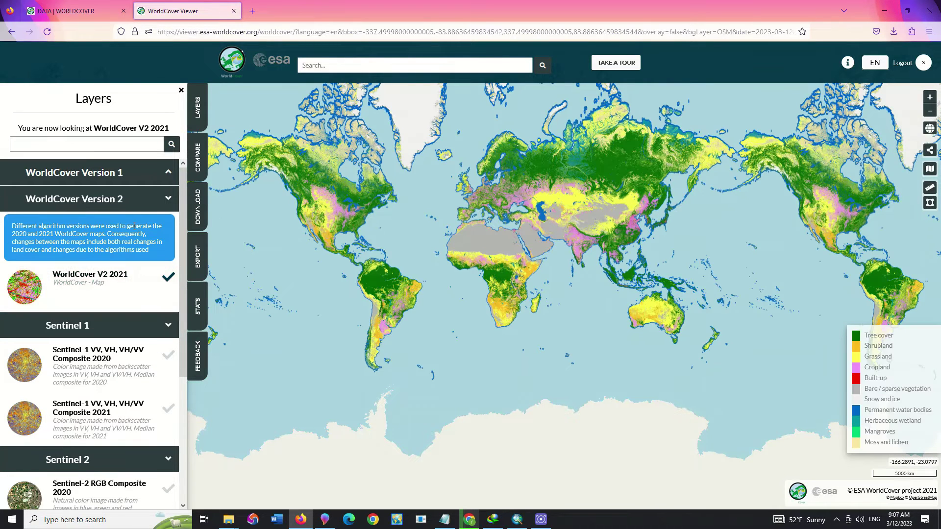
click(149, 176)
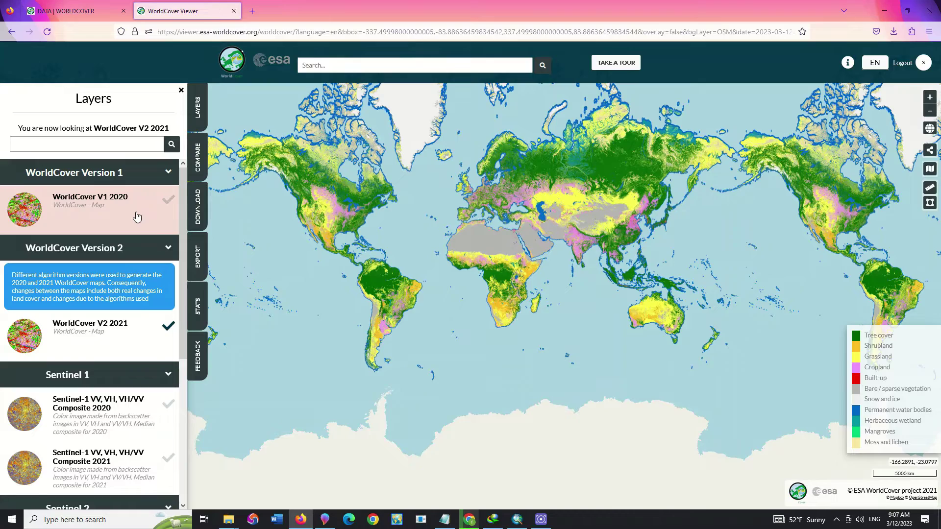
click(136, 217)
click(129, 349)
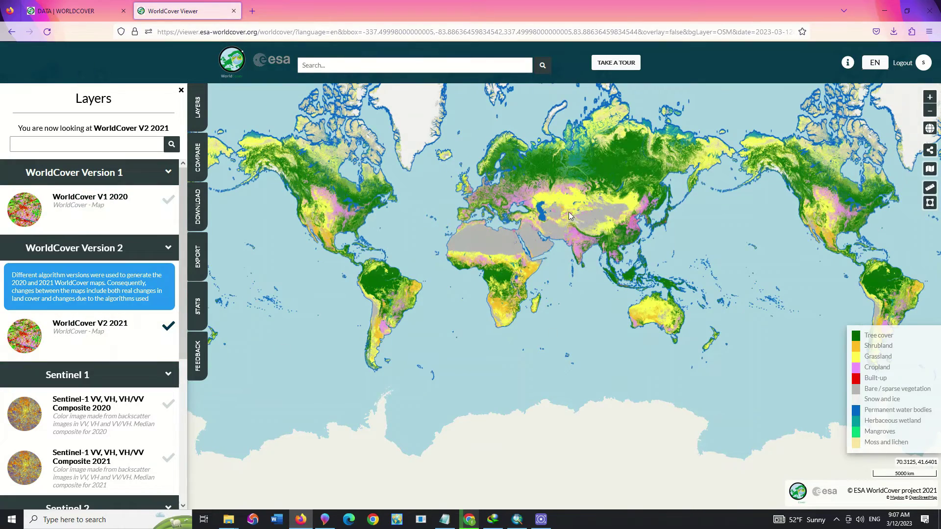
- Zoom and pan the map onto the city east of Lake Urmia
scroll(568, 212, up, 4)
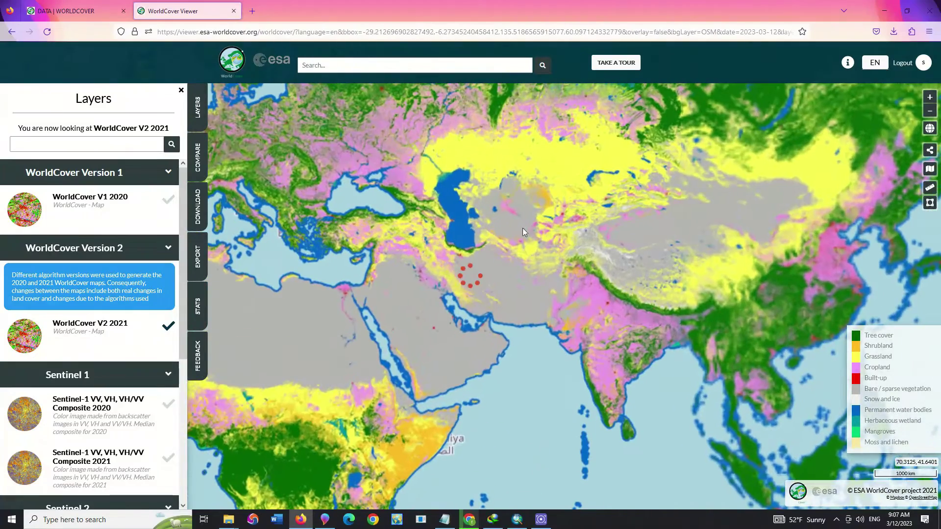
drag(424, 239, 498, 263)
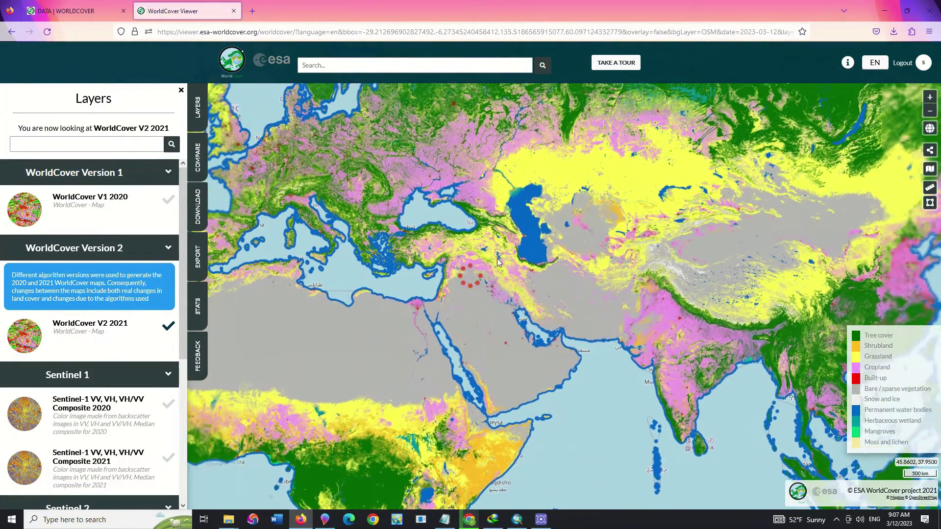
scroll(498, 260, up, 3)
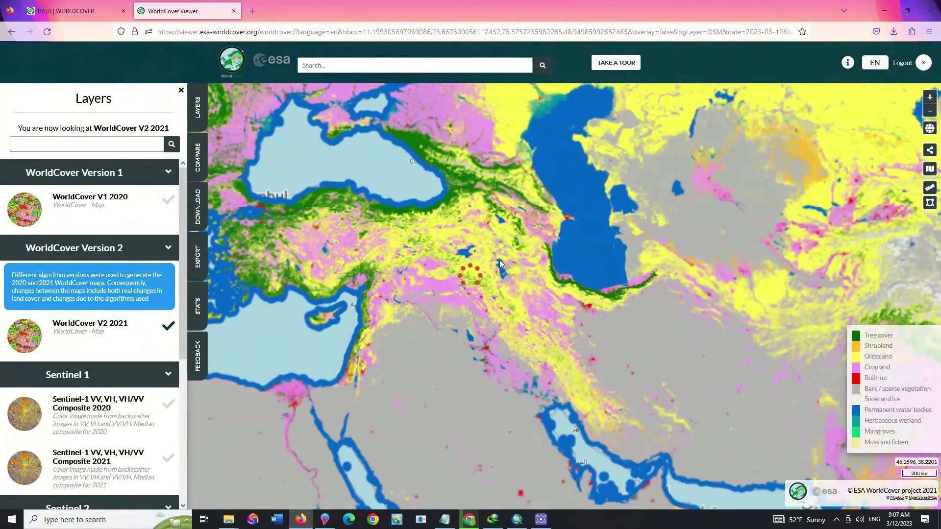
scroll(499, 259, up, 2)
scroll(499, 284, up, 1)
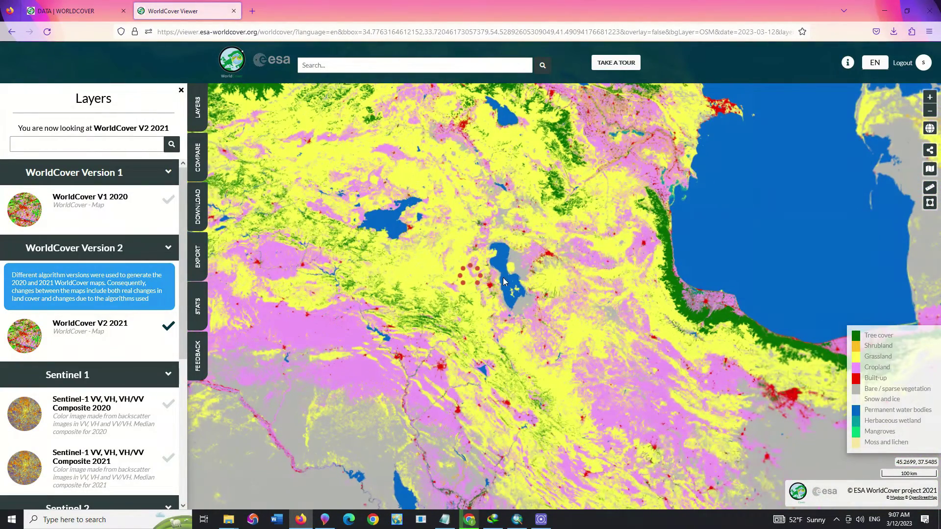
scroll(518, 268, up, 2)
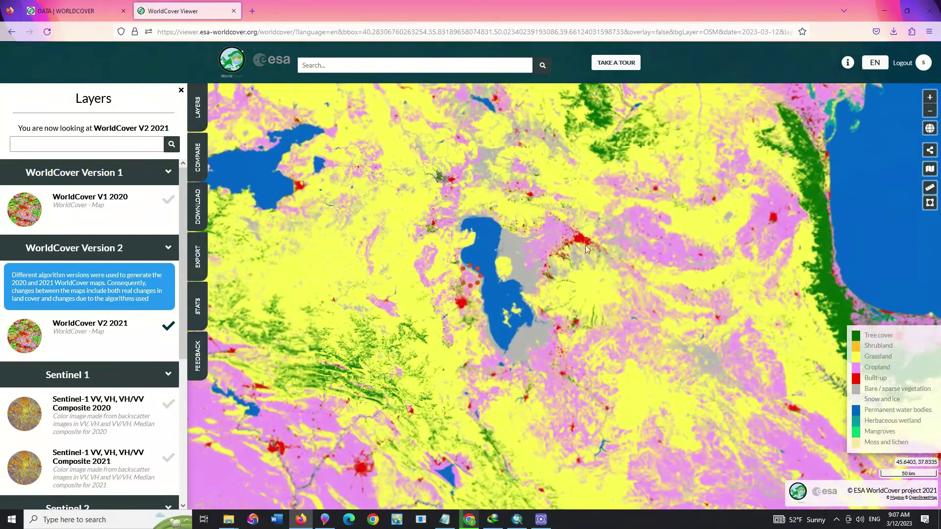
scroll(539, 284, up, 4)
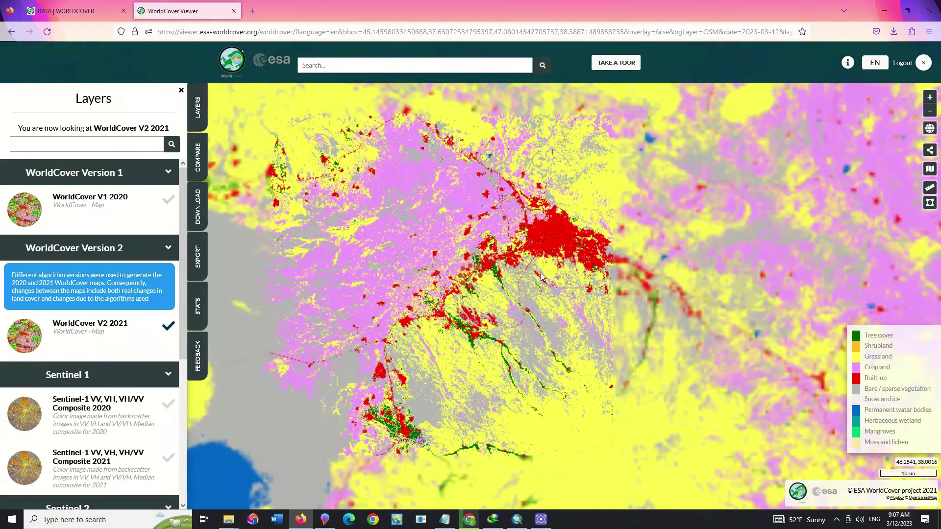
drag(539, 281, 545, 320)
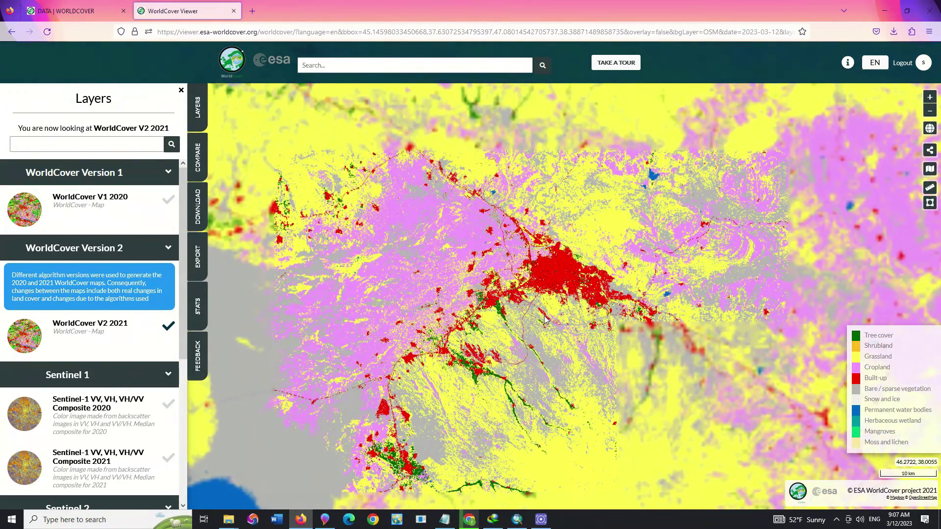
- Compare the city in WorldCover V1 2020 and Sentinel-1 2020, ending on WorldCover V2 2021
click(111, 215)
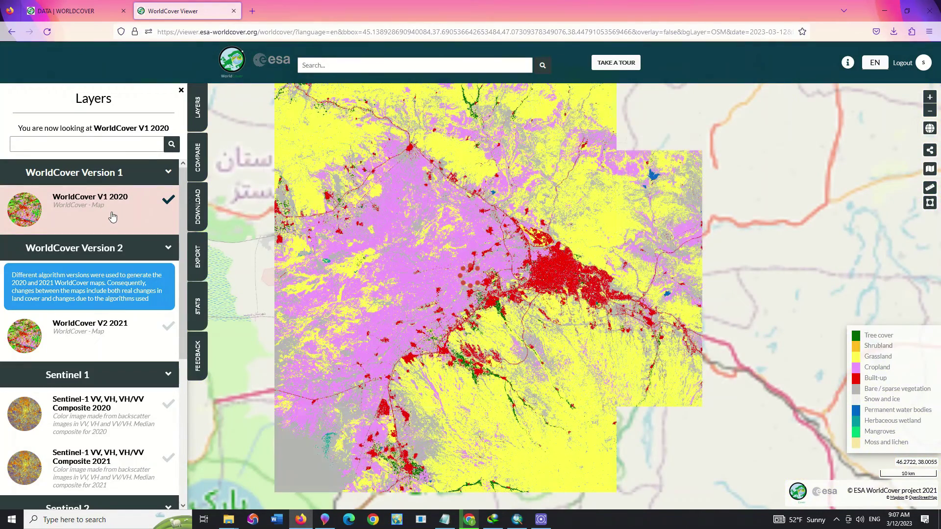
click(123, 343)
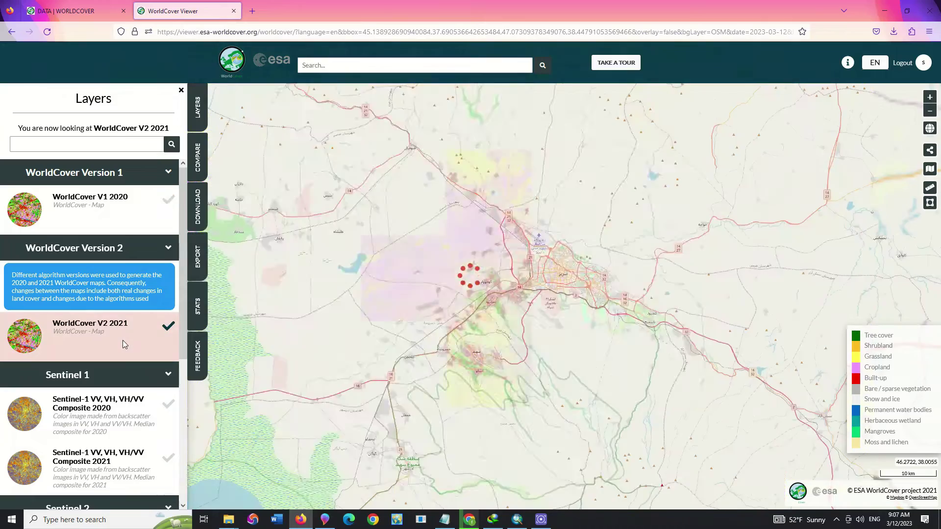
scroll(119, 374, down, 1)
click(119, 373)
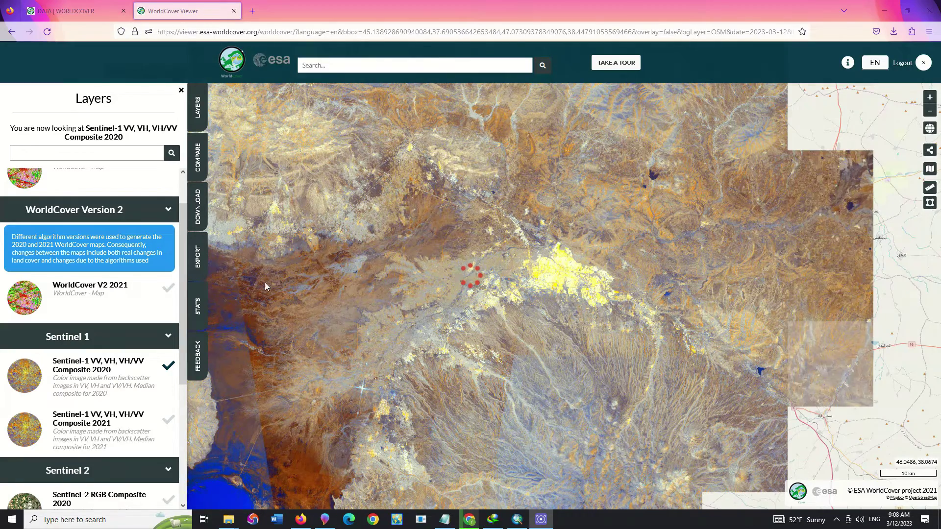
click(131, 302)
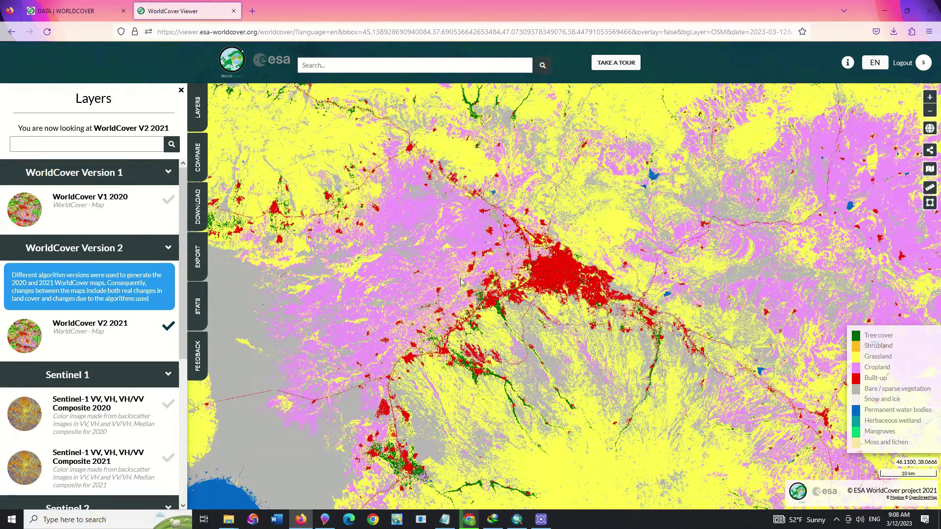
- Open the download options for the current view and pan to include neighbouring tiles
click(199, 206)
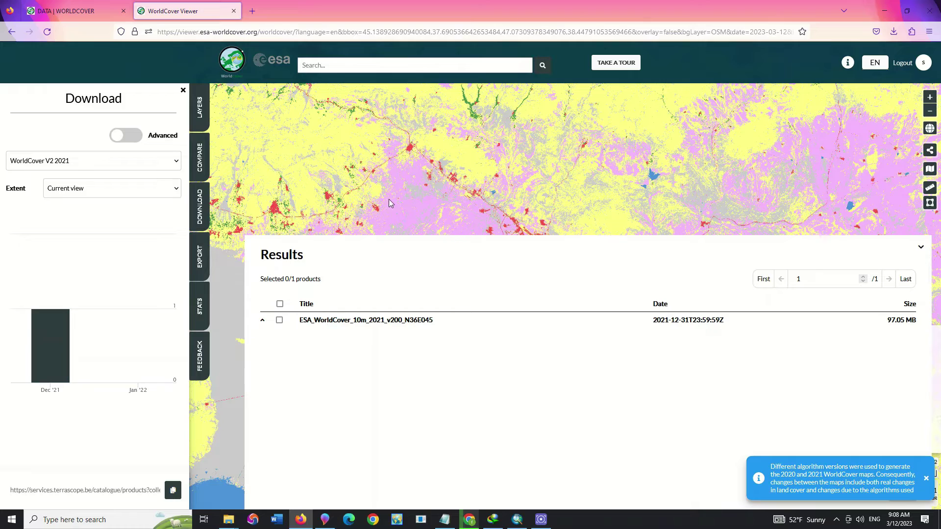
scroll(393, 189, down, 2)
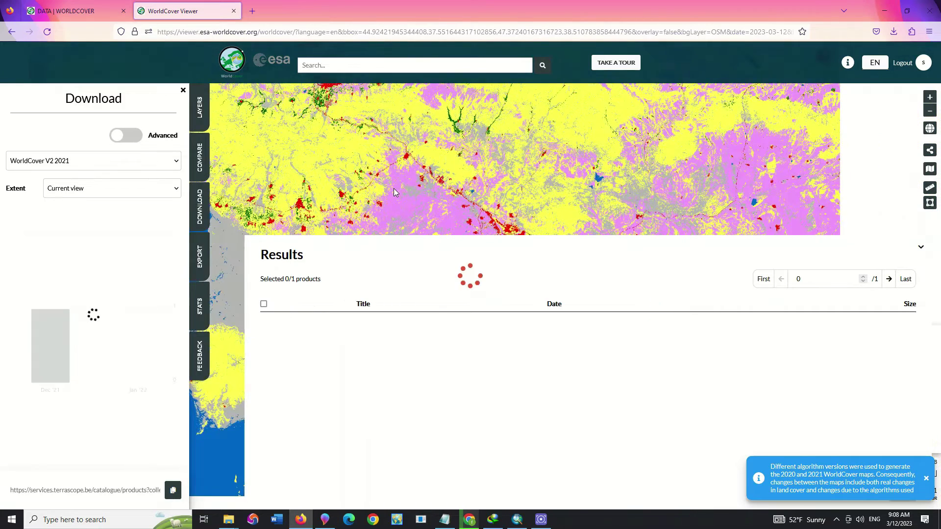
scroll(394, 189, down, 2)
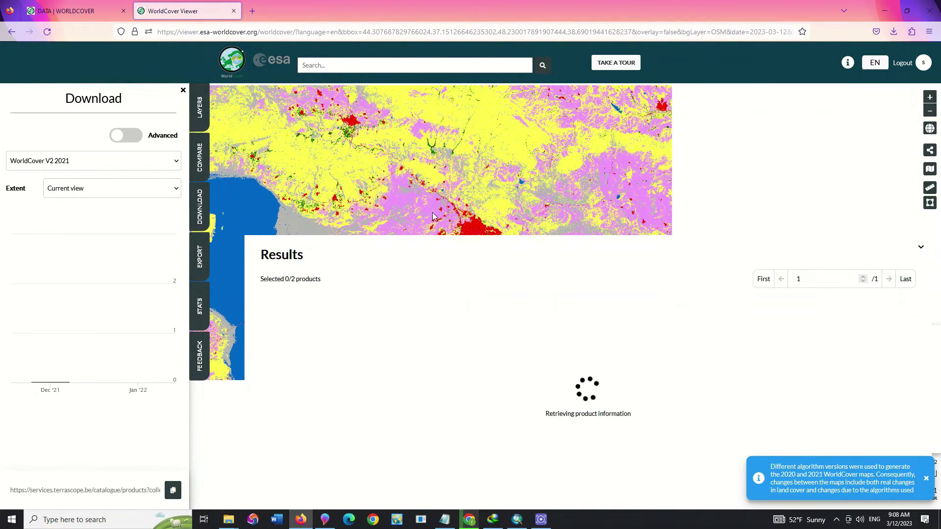
drag(431, 221, 460, 198)
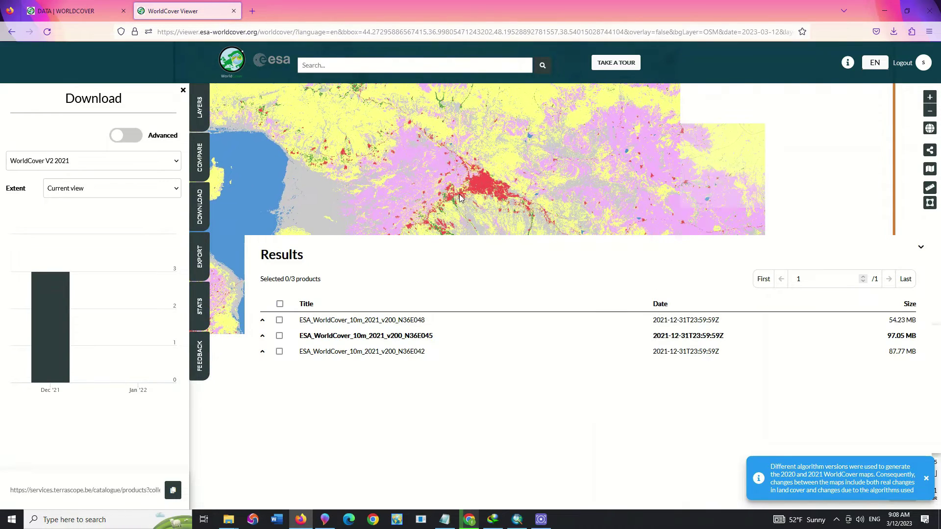
scroll(460, 196, down, 3)
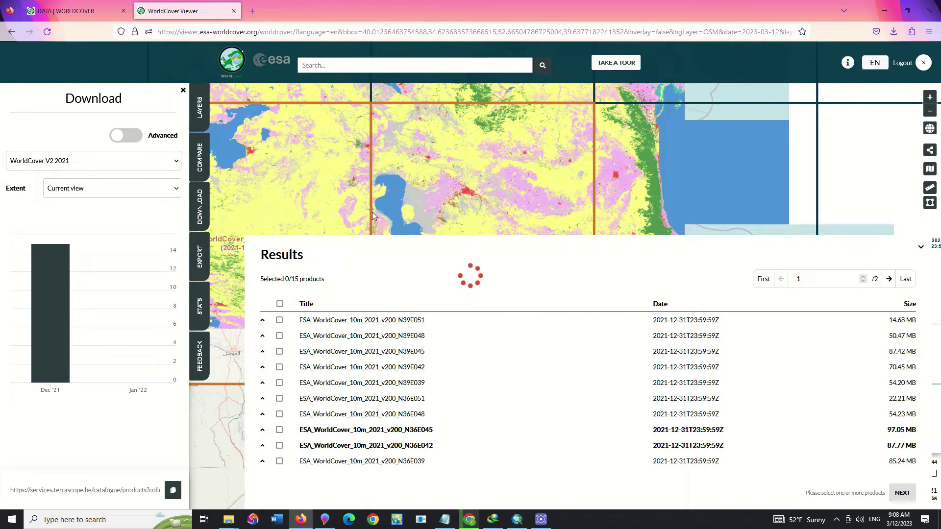
- Select the N36E045 tile, toggling its checkbox off and on so 1/3 products is chosen
click(448, 209)
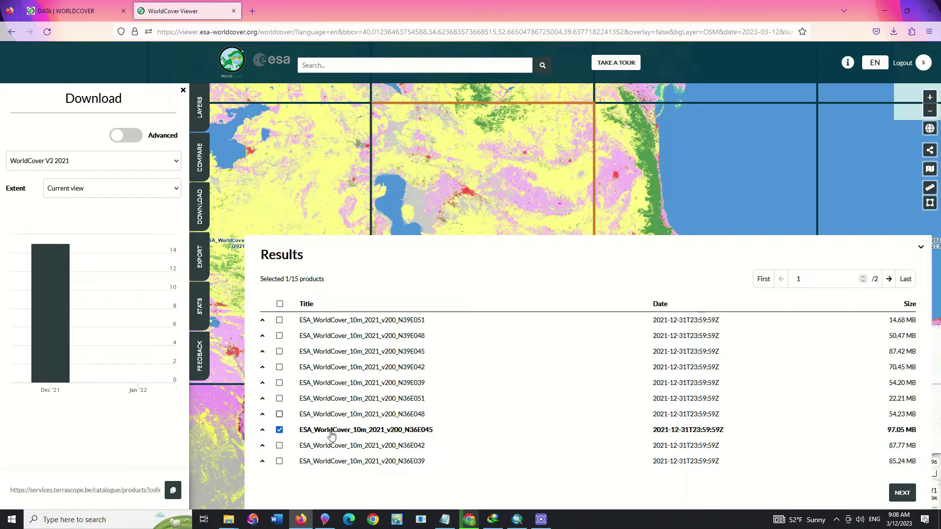
scroll(454, 190, up, 1)
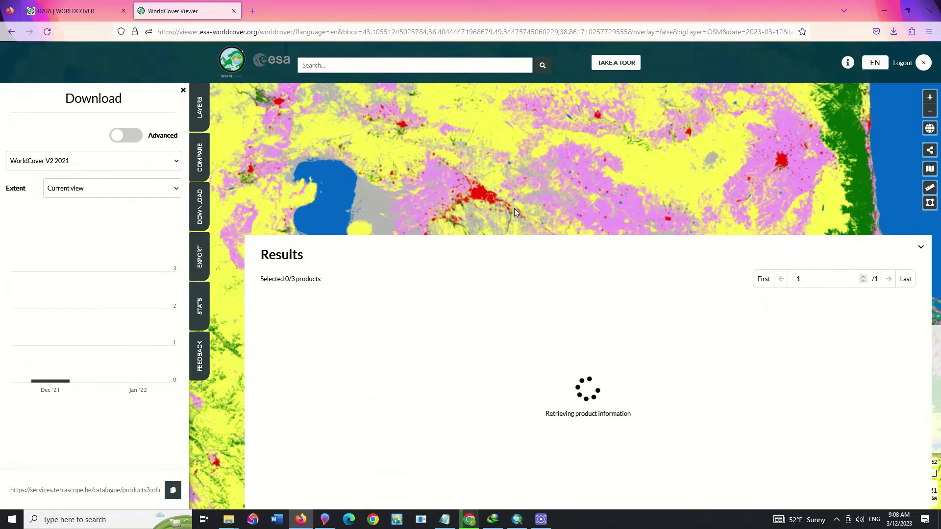
click(480, 198)
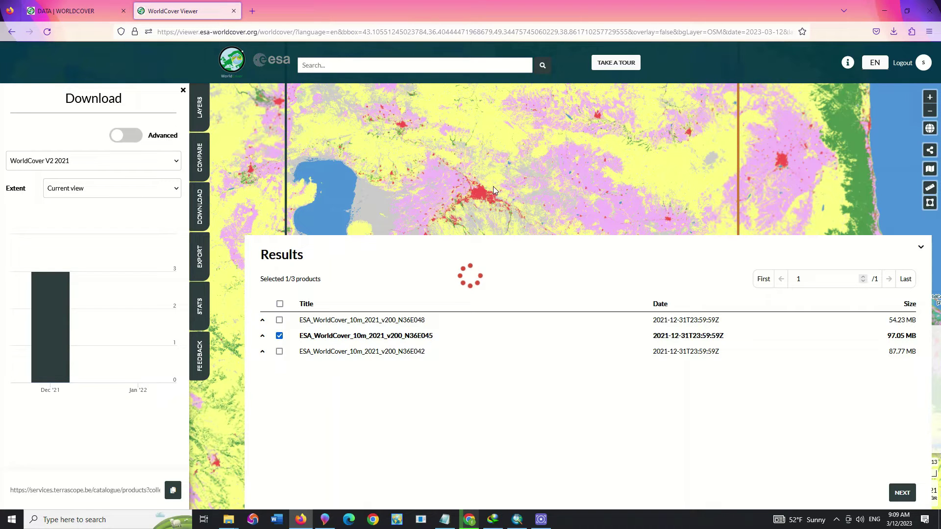
click(361, 338)
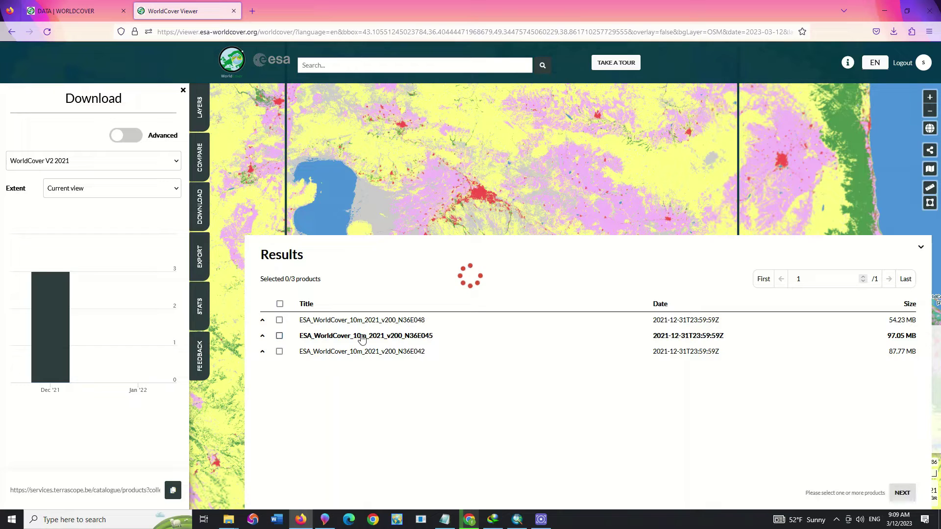
click(361, 339)
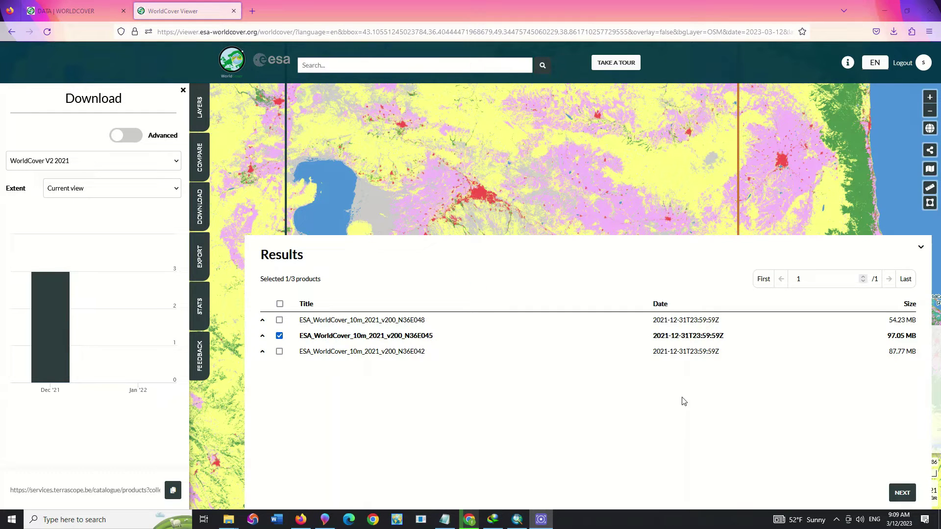
- Download the N36E045 tile's Map and InputQuality files (about 119 MB) as a terrascope zip
click(906, 494)
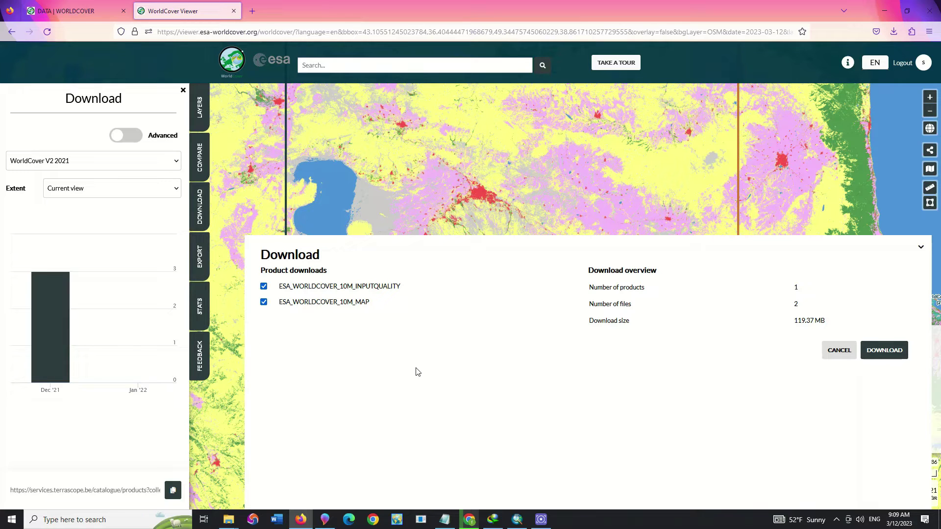
click(843, 356)
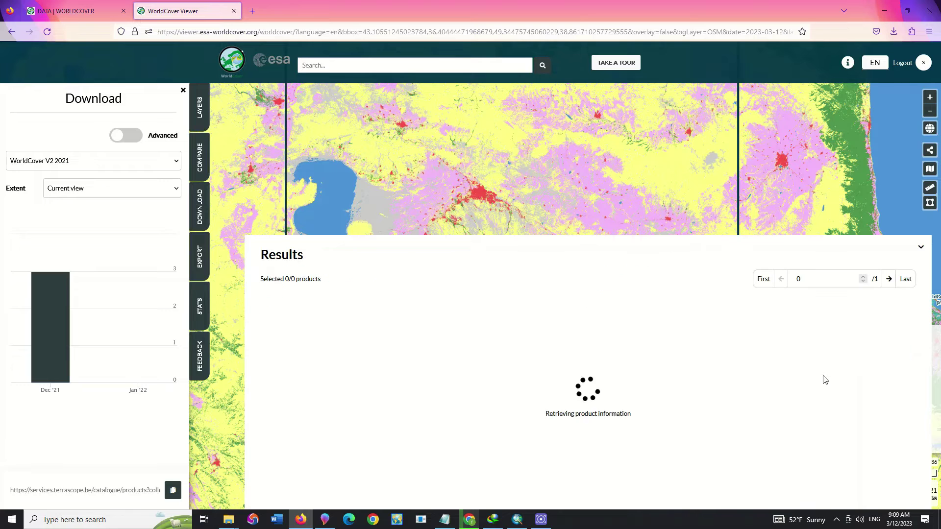
click(392, 337)
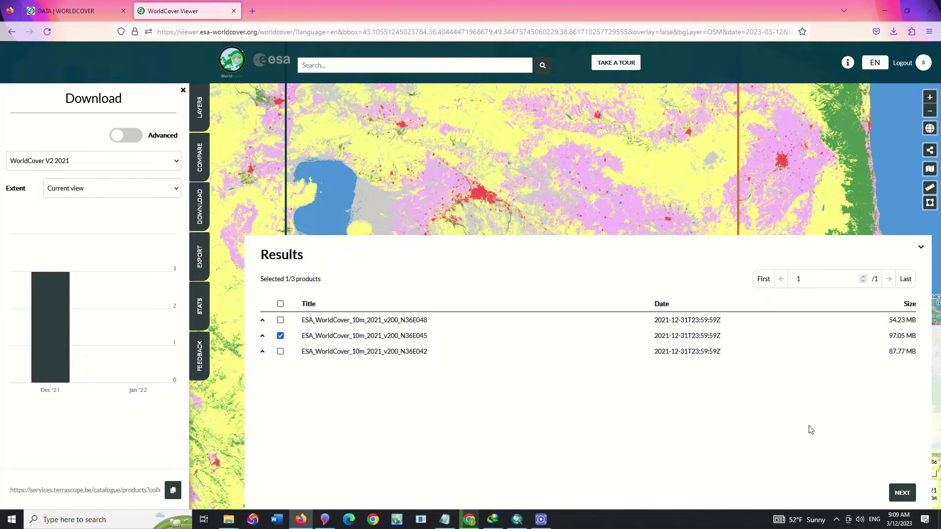
click(904, 492)
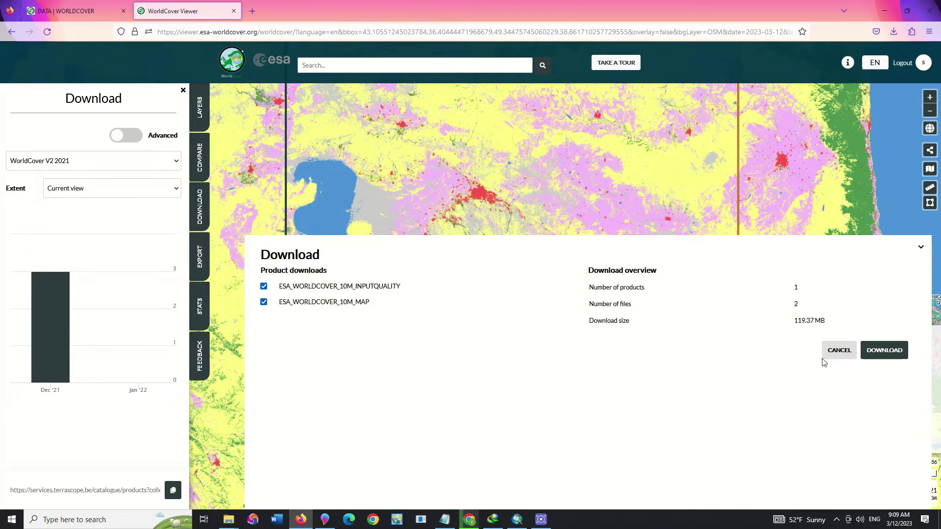
click(886, 351)
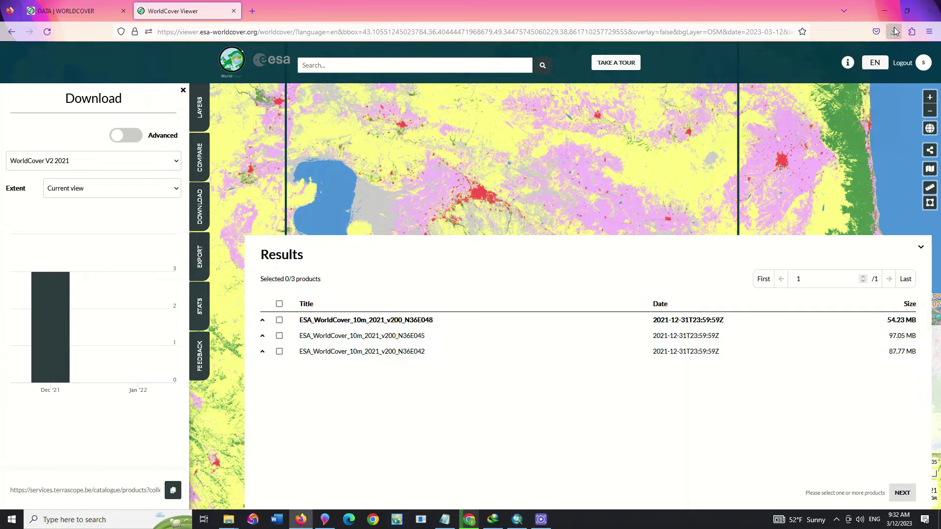
- Open the Downloads folder and extract the terrascope zip to terrascope_download
click(895, 31)
click(888, 56)
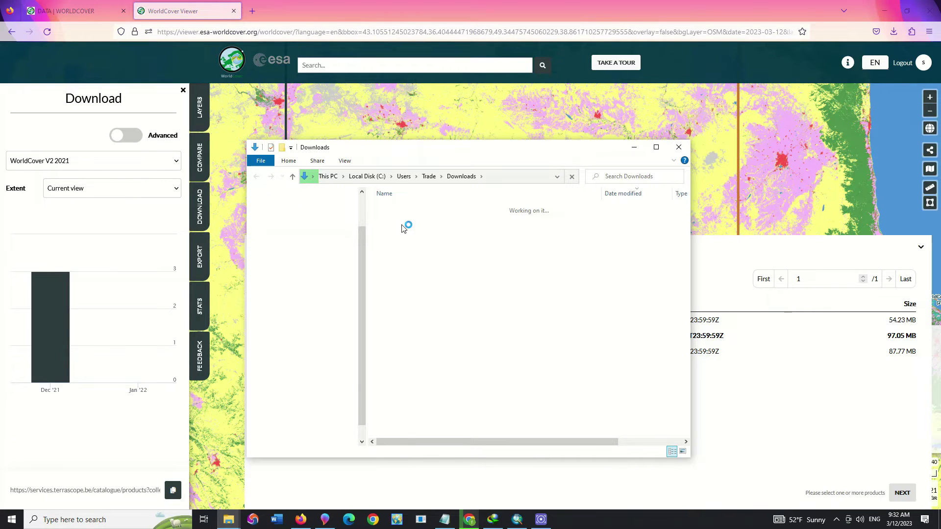
click(416, 222)
right_click(416, 223)
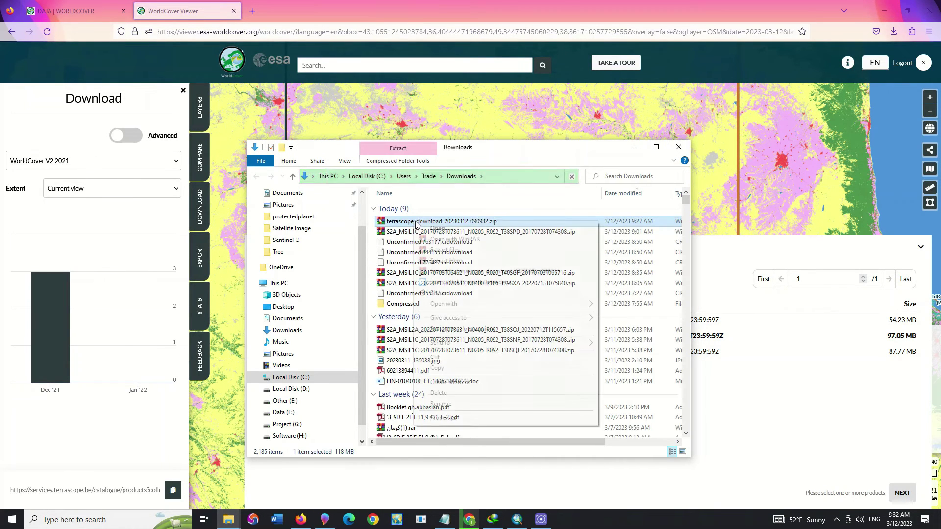
click(443, 271)
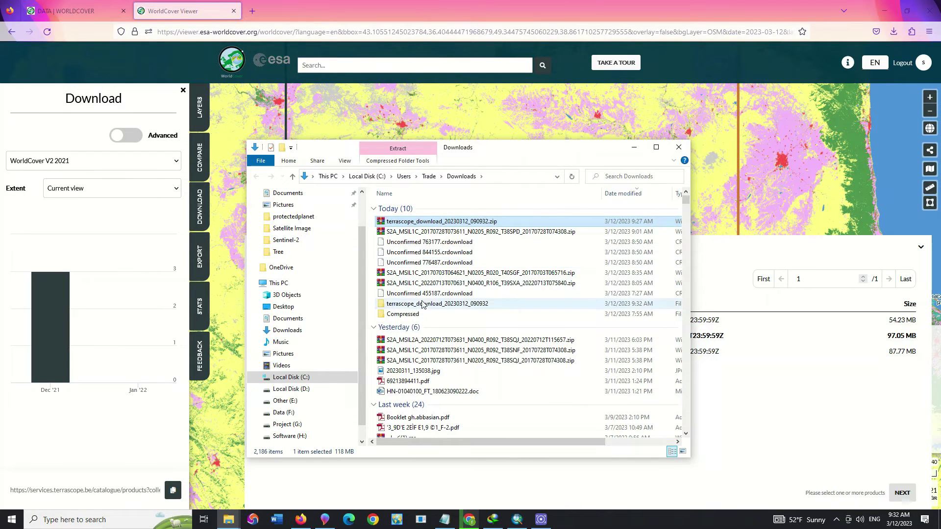
- Drill through WORLDCOVER, ESA_WORLDCOVER_10M_2021_V200 and MAP into the N36E045 Map folder
double_click(424, 305)
double_click(432, 208)
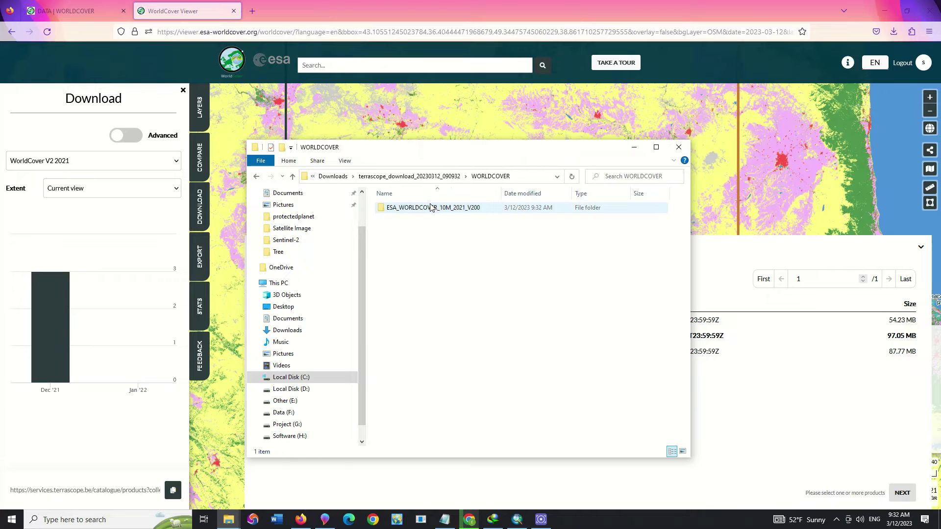
double_click(431, 208)
double_click(431, 207)
click(431, 208)
double_click(431, 208)
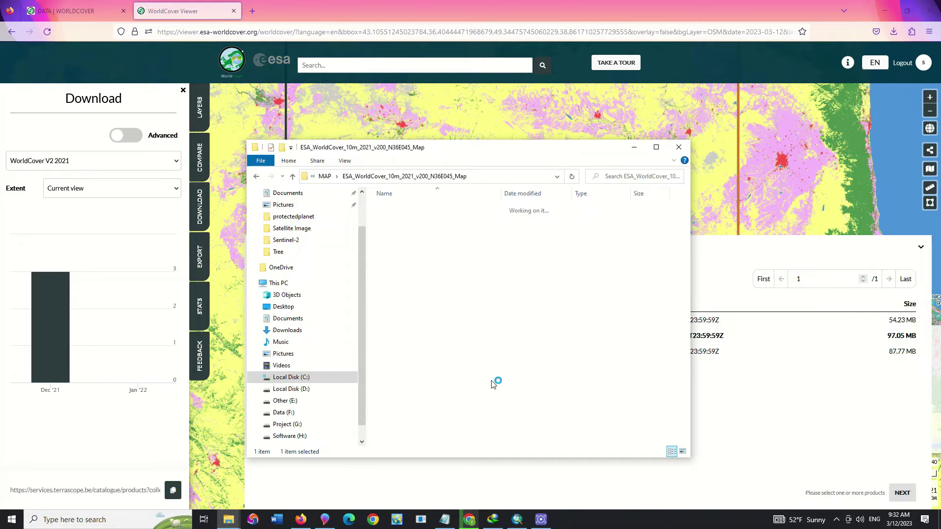
- Copy the N36E045 Map folder's full path and switch back to ArcMap
click(519, 521)
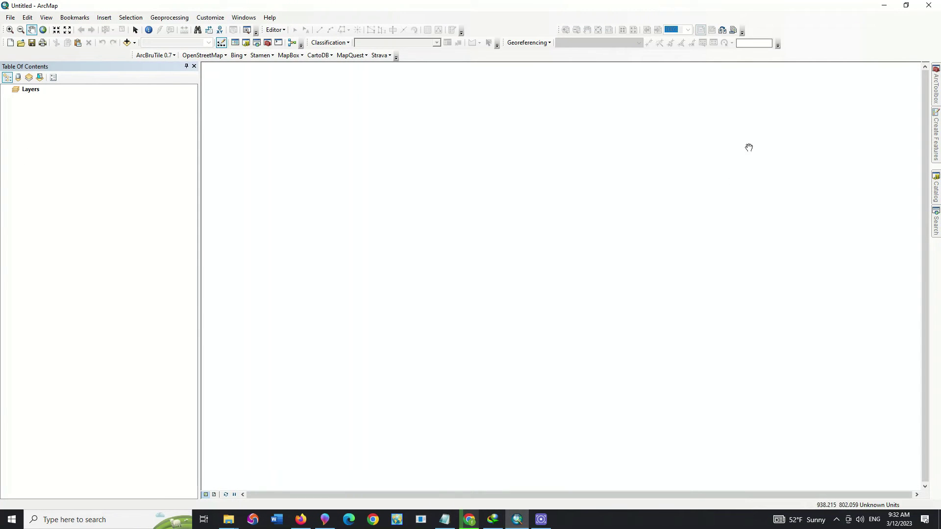
click(884, 6)
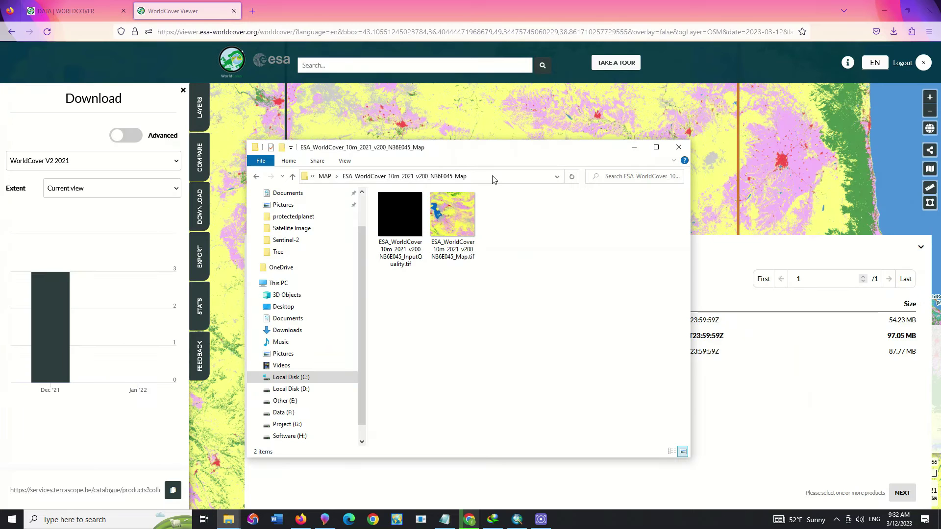
click(493, 180)
click(633, 147)
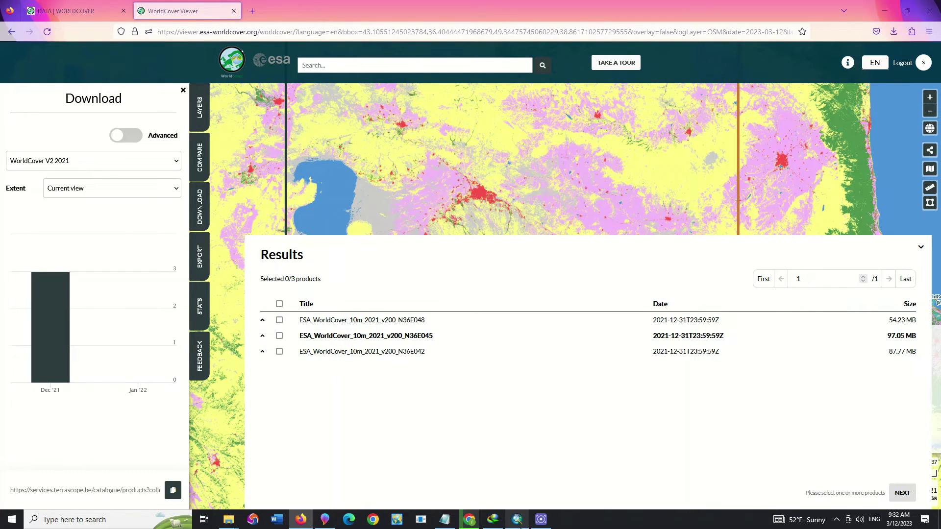
click(518, 520)
click(128, 42)
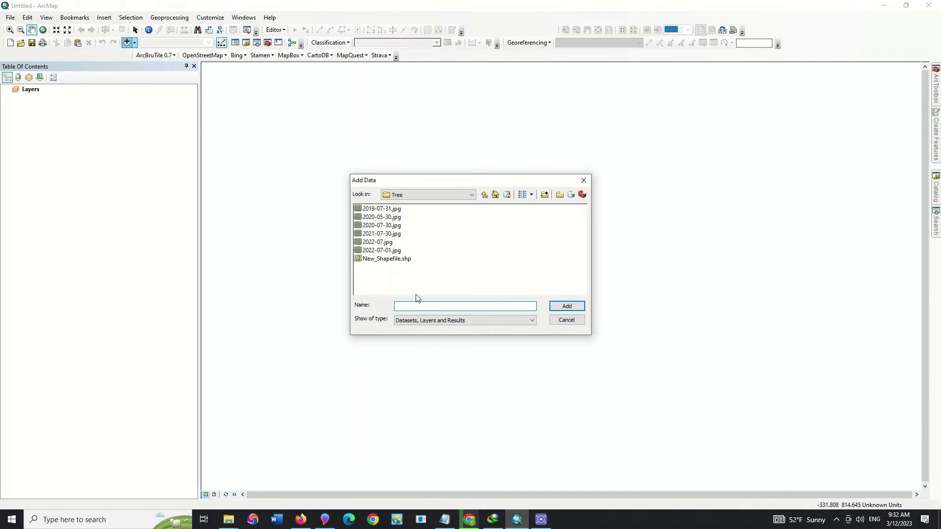
- Add both N36E045 Map and InputQuality .tif rasters from the pasted folder path
key(ctrl+v)
click(566, 306)
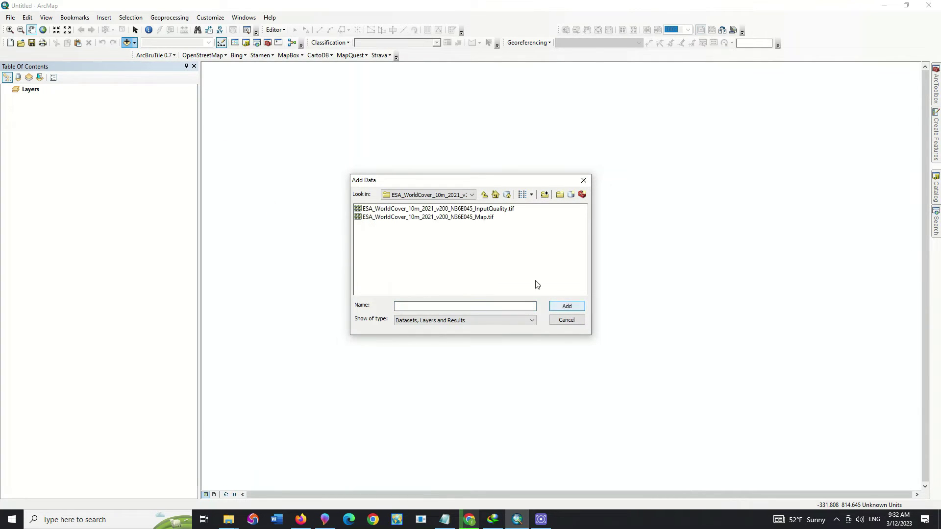
key(ctrl+a)
click(567, 306)
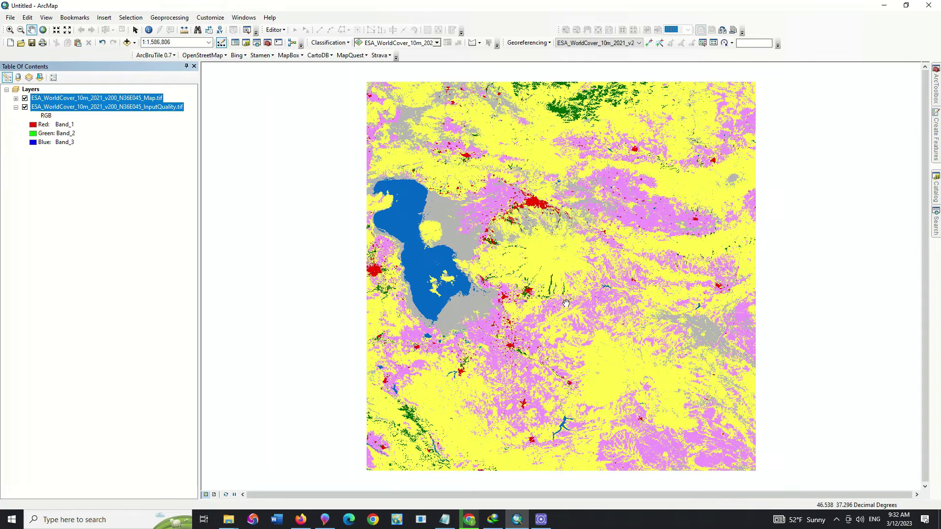
- Hide both layers, remove the InputQuality layer, and turn Map.tif back on
click(81, 219)
click(16, 98)
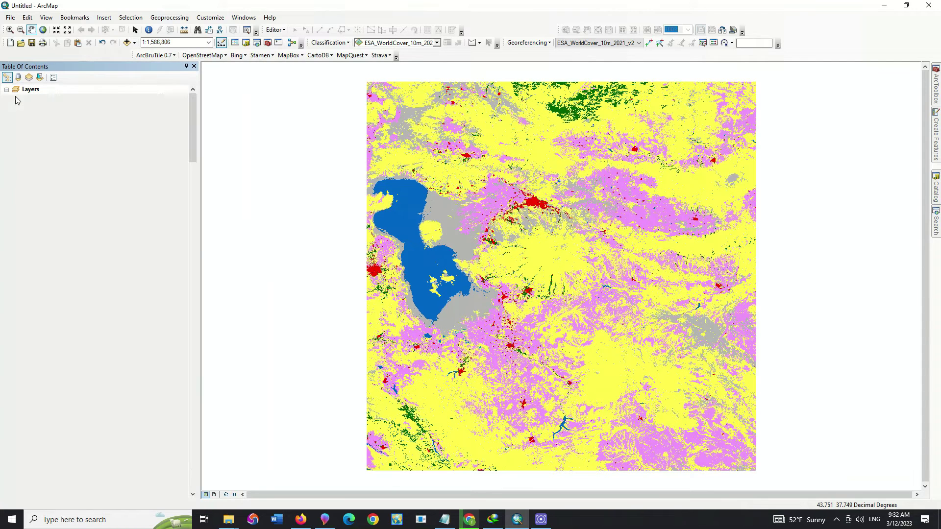
click(16, 91)
click(25, 98)
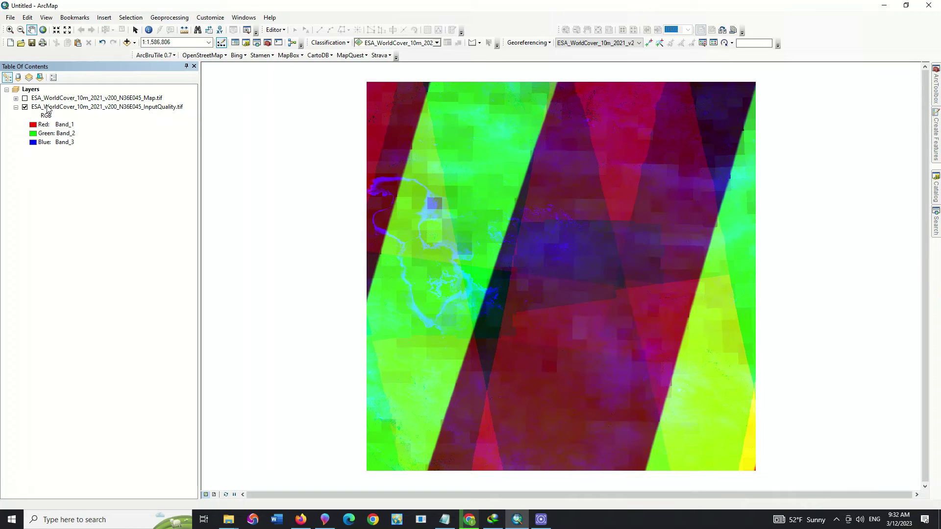
click(25, 107)
click(36, 107)
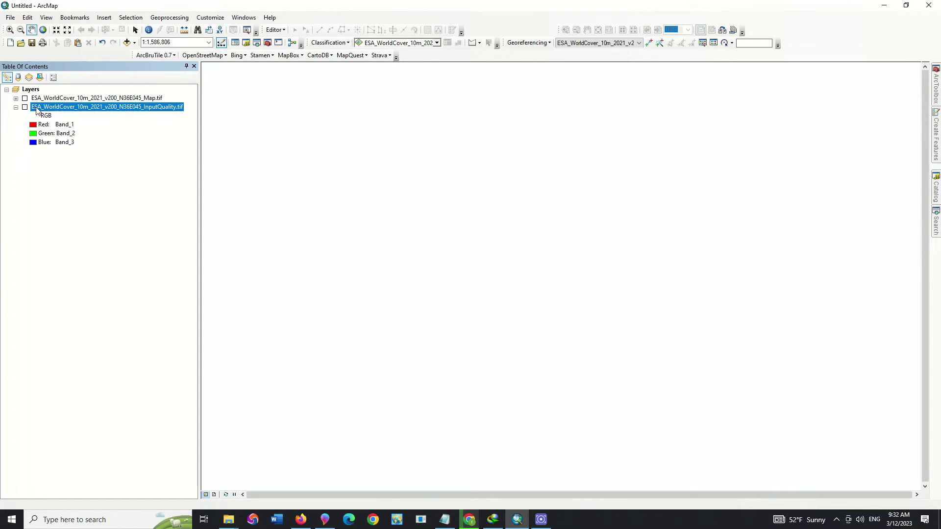
right_click(41, 107)
click(49, 122)
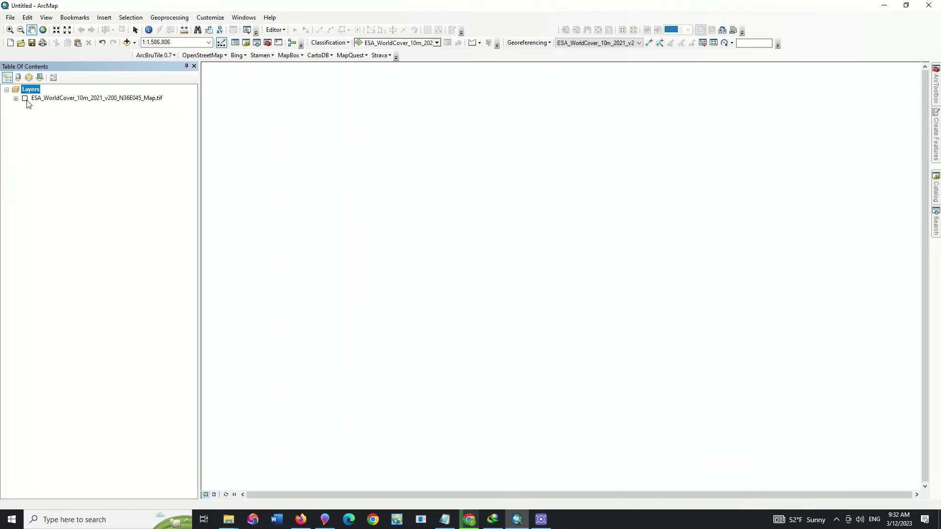
click(25, 98)
- Preview Classified, Stretched and Unique Values symbology for Map.tif, then close without applying
right_click(41, 99)
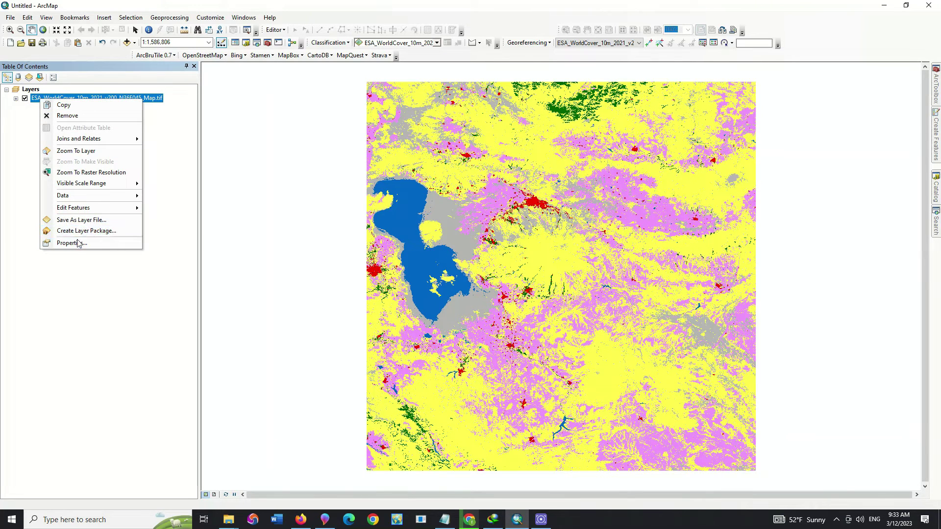
click(72, 243)
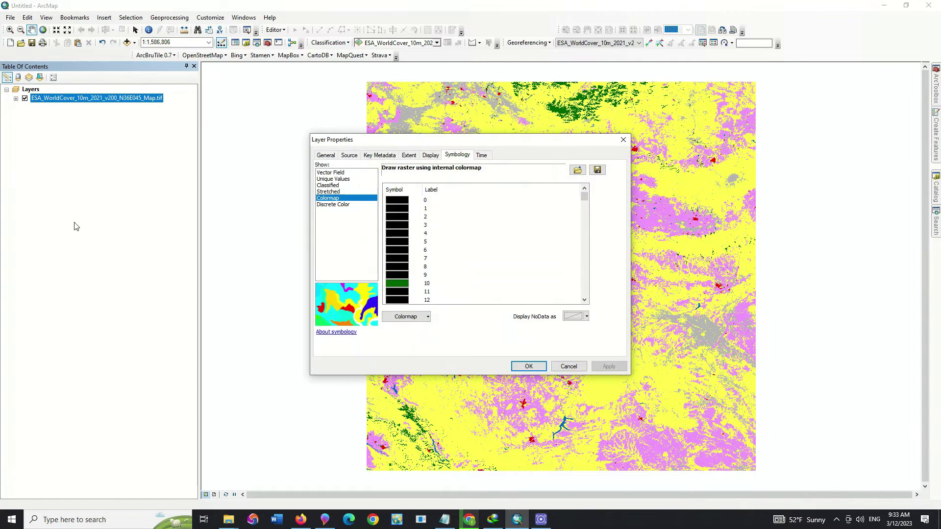
click(327, 186)
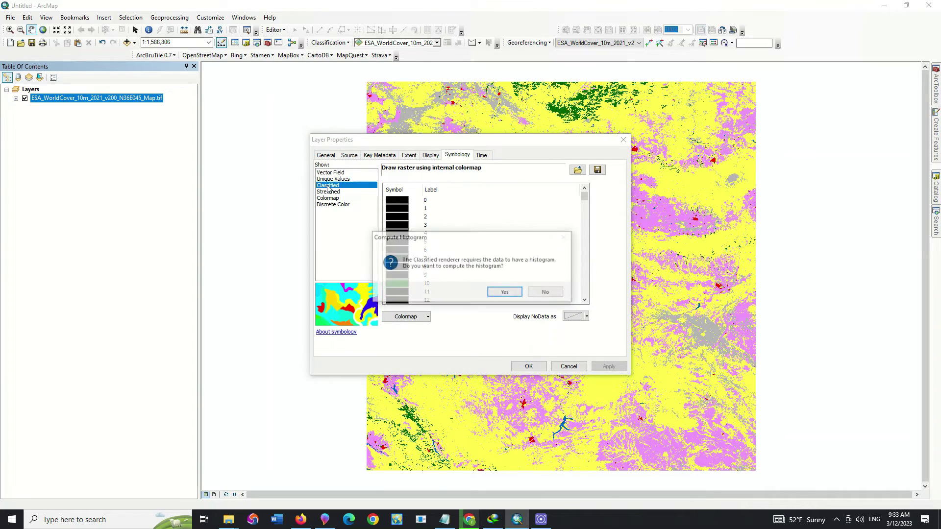
click(505, 292)
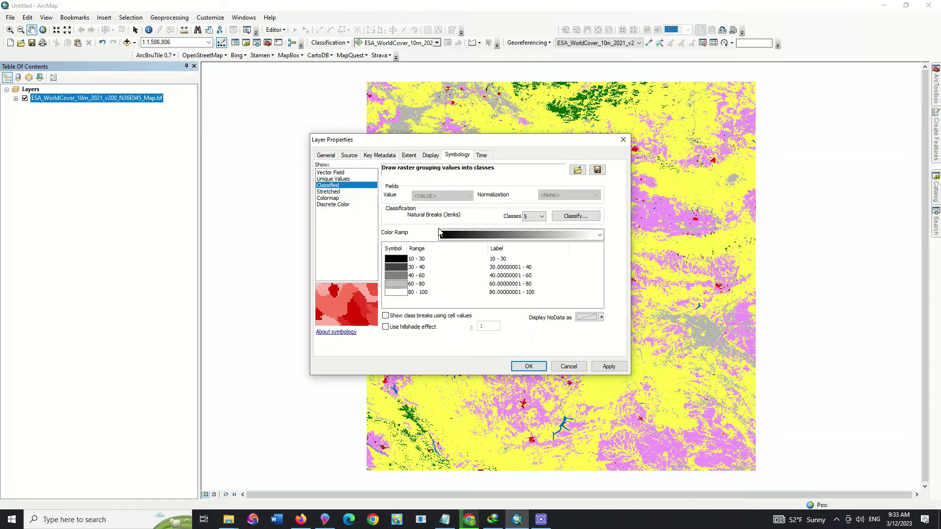
click(329, 193)
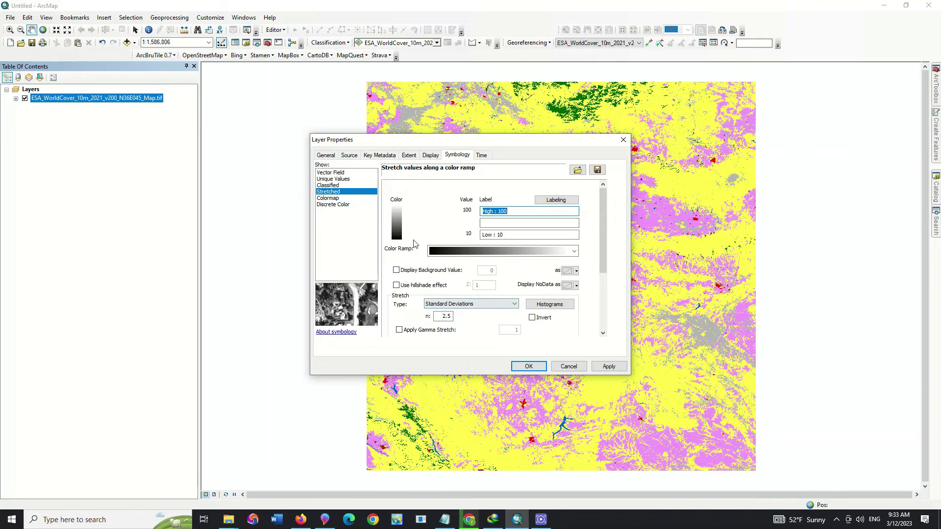
click(343, 179)
click(496, 290)
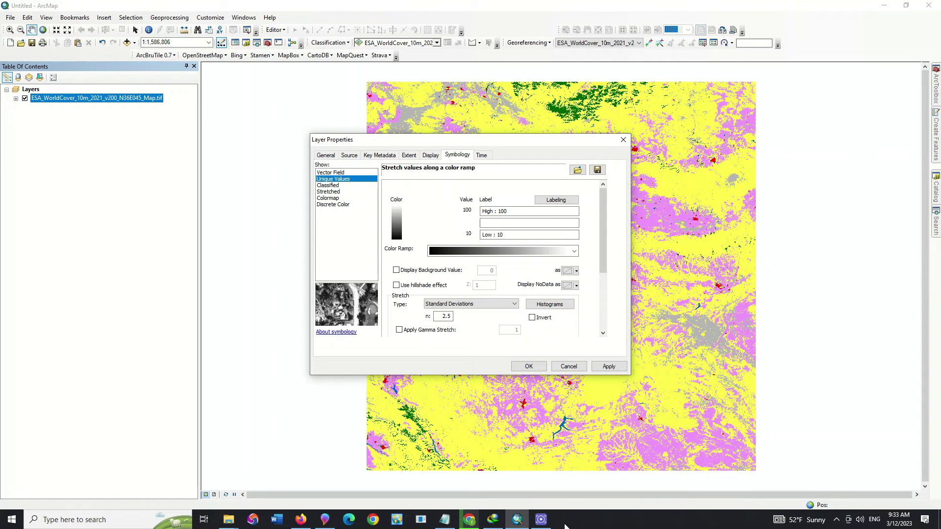
click(623, 140)
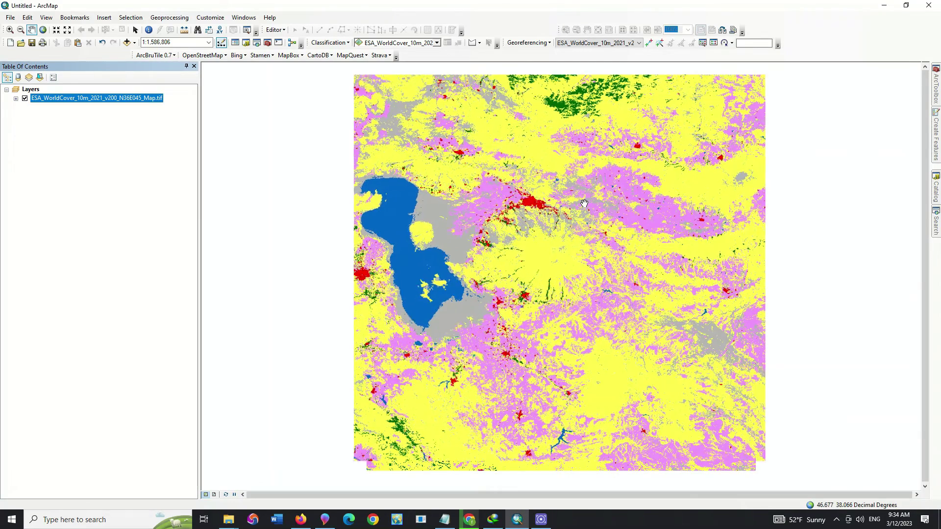
- Zoom in slightly and check the layer's General and Source details: 36000 × 36000 cells, 8-bit thematic TIFF
scroll(586, 215, up, 1)
scroll(584, 203, down, 1)
scroll(584, 204, down, 2)
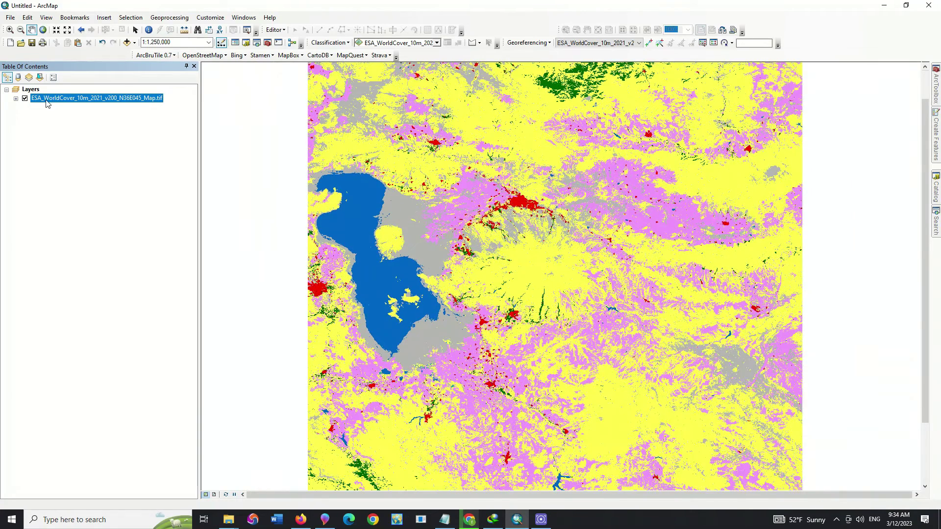
right_click(47, 99)
click(74, 244)
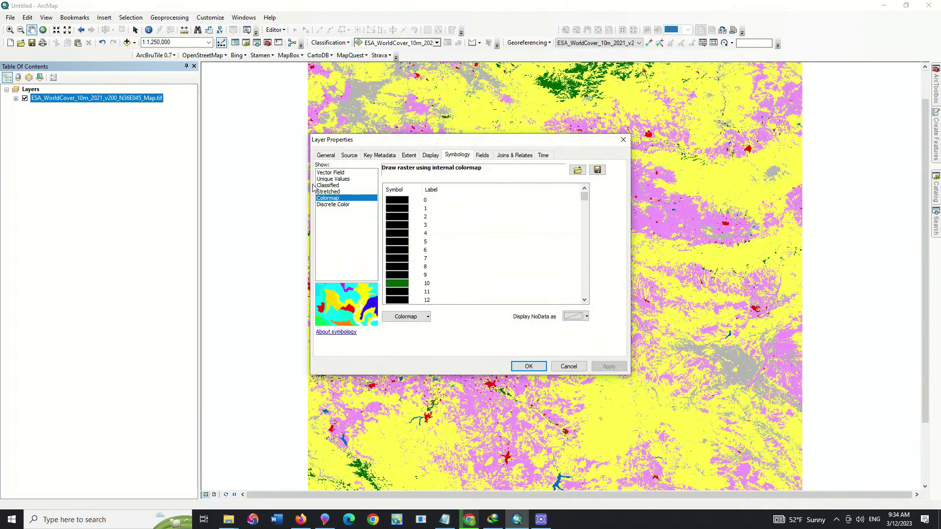
click(327, 156)
click(350, 156)
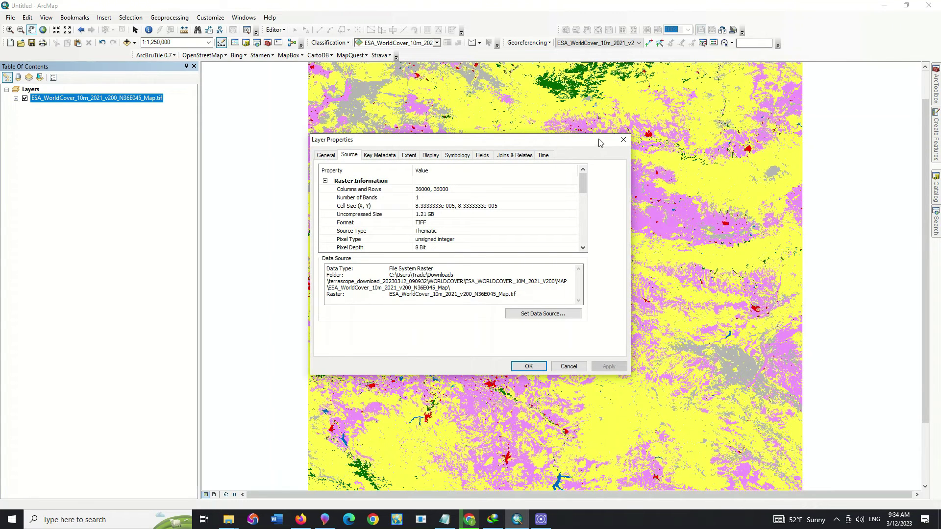
click(623, 140)
- Pan to the red built-up area east of the lake and zoom in to about 1:15,000
drag(502, 298, 489, 252)
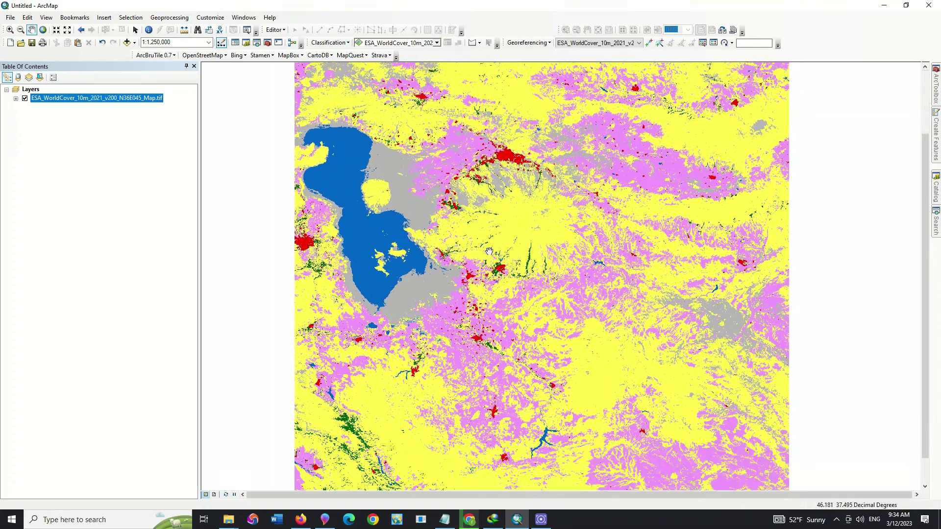
drag(548, 300, 523, 231)
scroll(481, 203, down, 1)
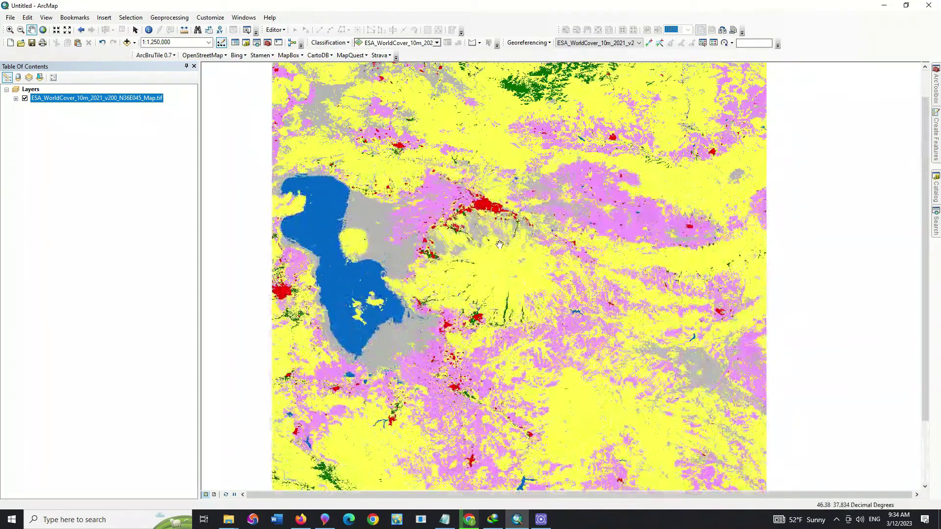
scroll(481, 203, up, 3)
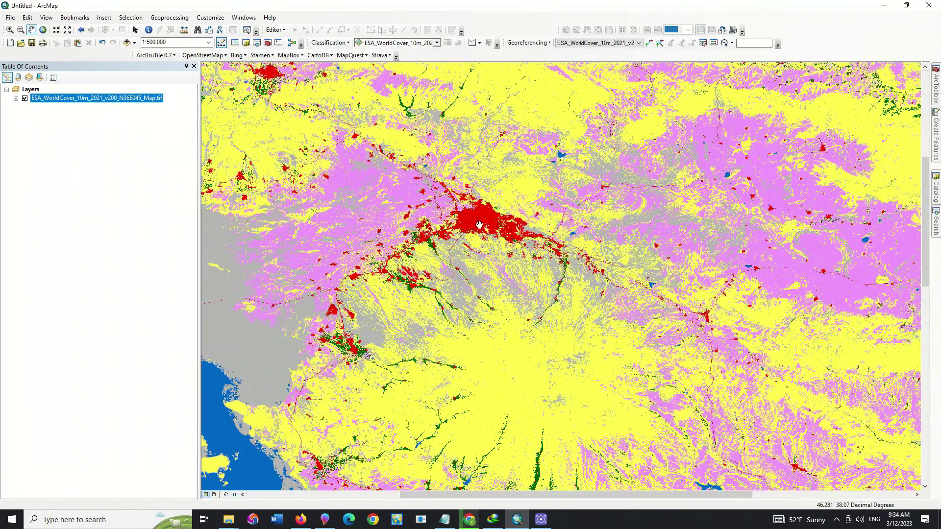
scroll(514, 239, up, 2)
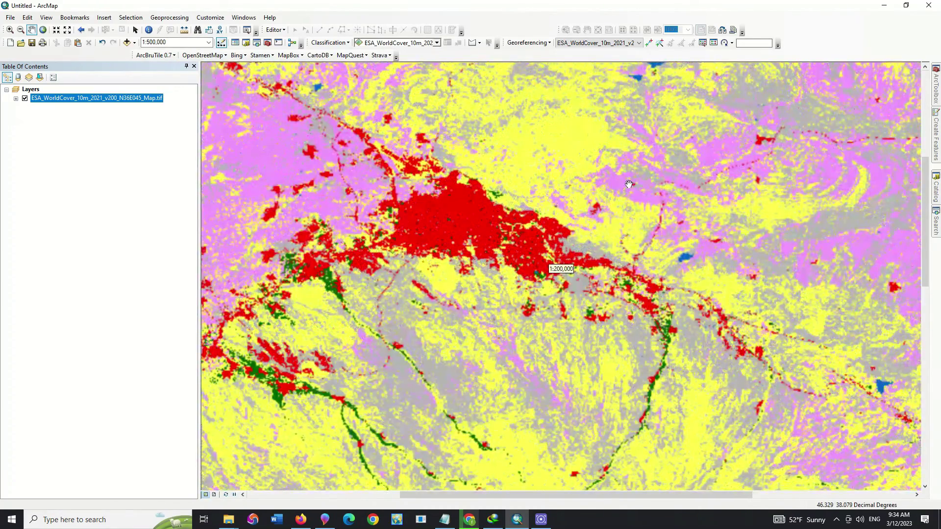
scroll(537, 217, up, 3)
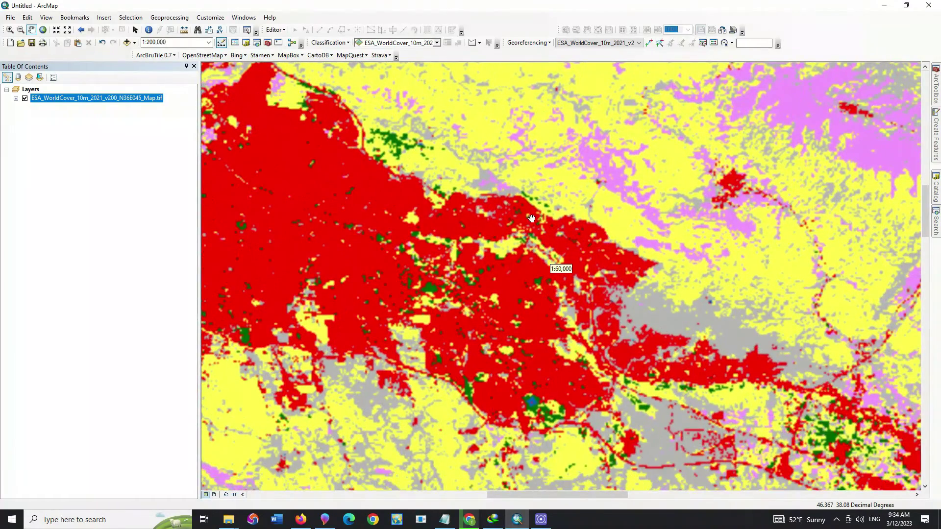
scroll(436, 269, up, 3)
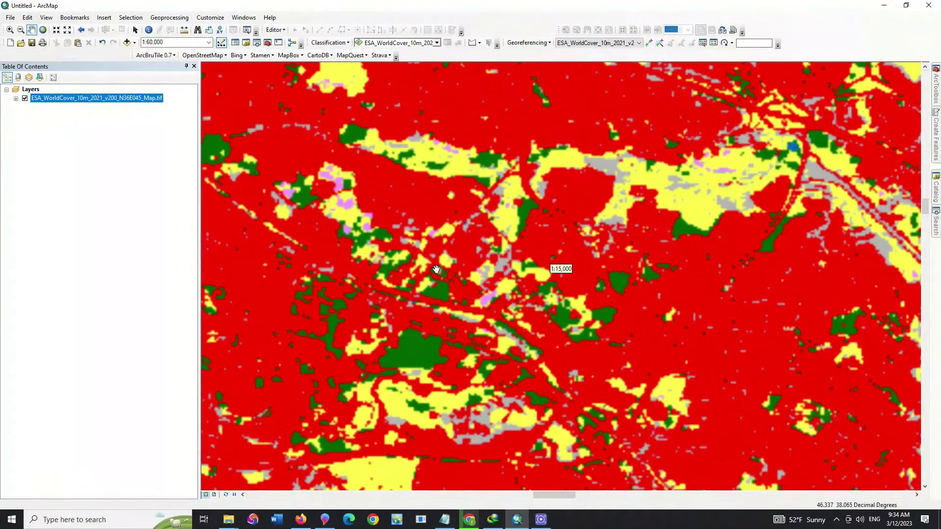
scroll(430, 268, up, 2)
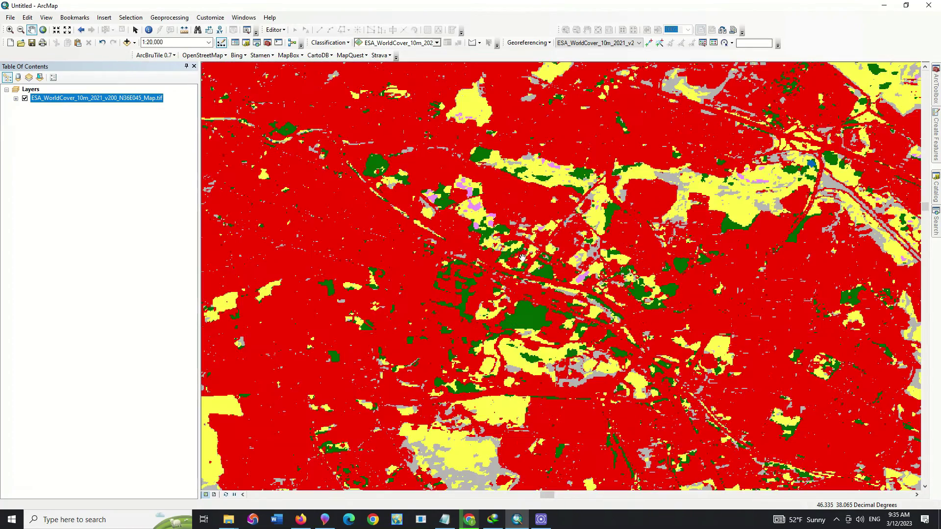
- Zoom back out and recentre on the city and its surroundings at 1:600,000
scroll(454, 261, down, 2)
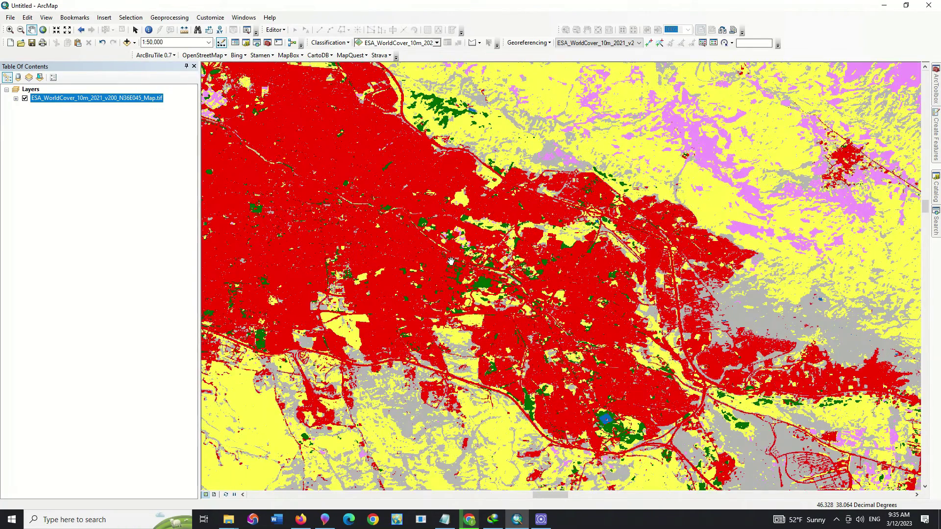
scroll(361, 248, down, 1)
drag(360, 248, 457, 249)
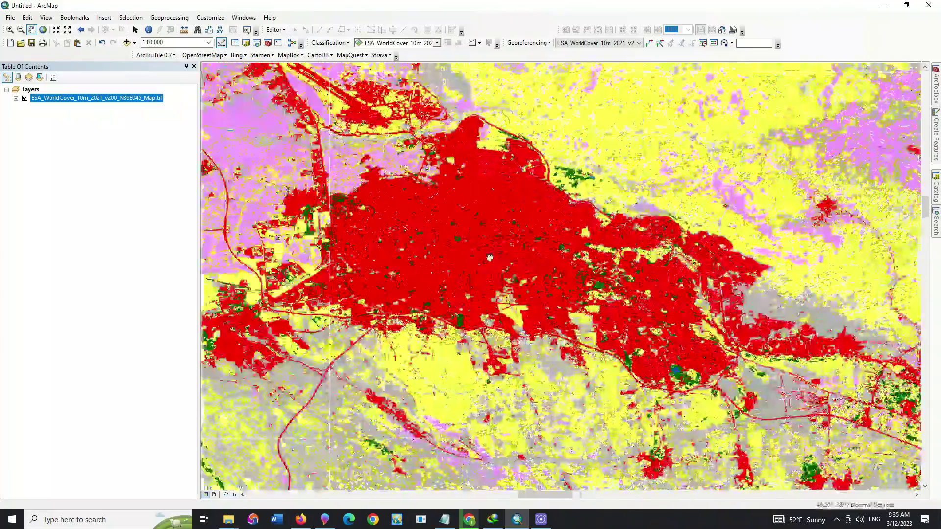
scroll(492, 251, down, 1)
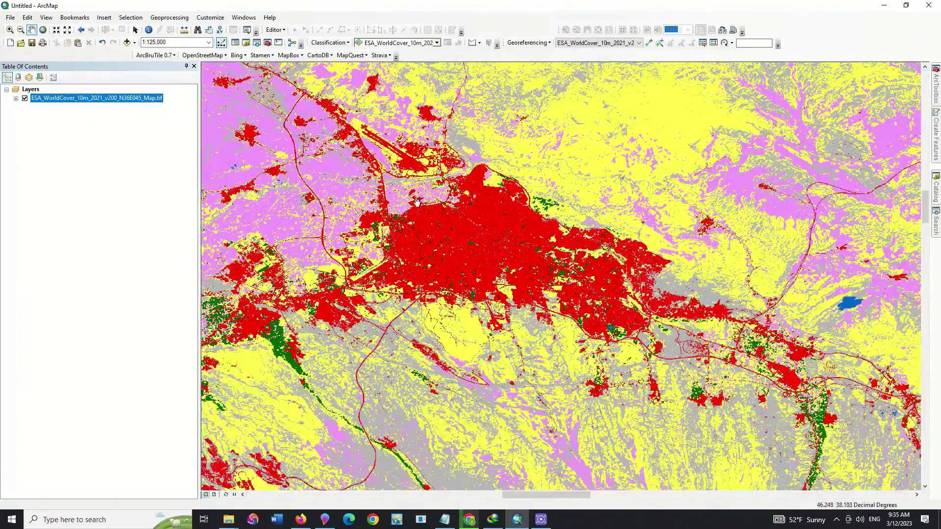
drag(417, 202, 469, 285)
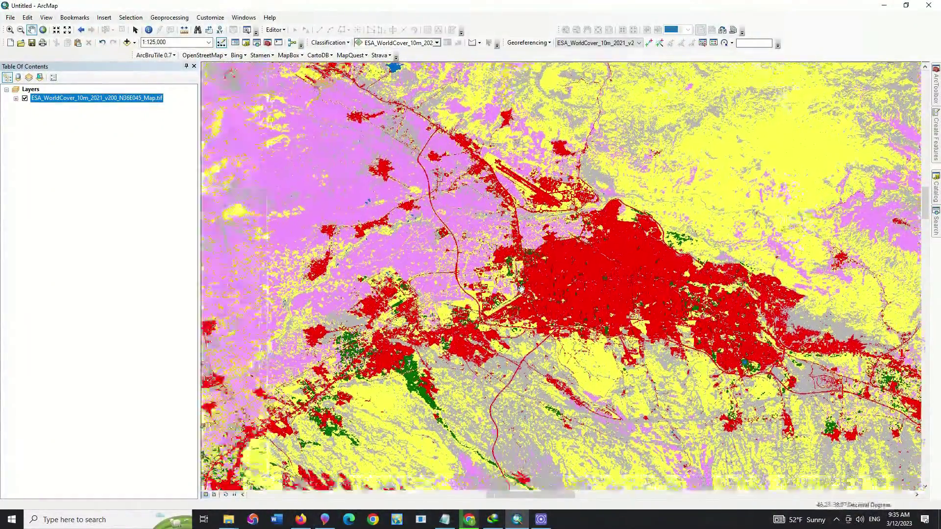
drag(286, 462, 473, 255)
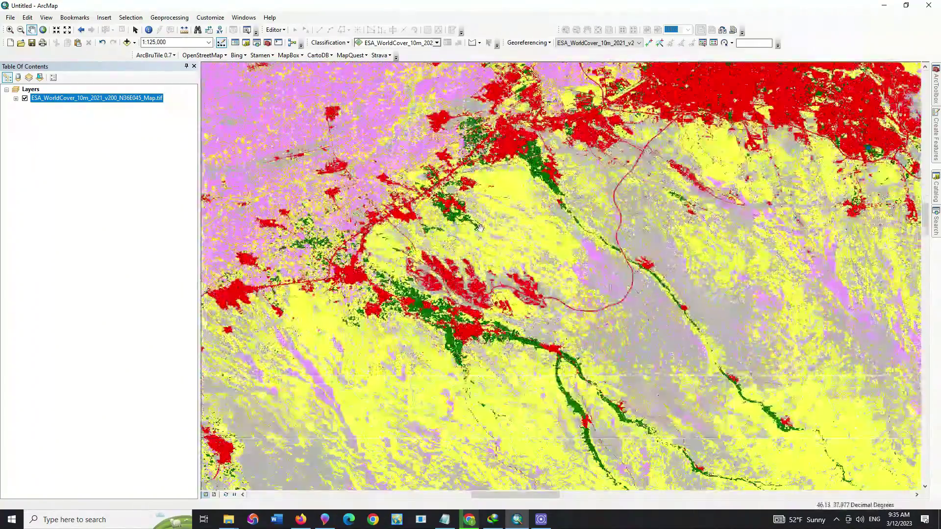
scroll(473, 256, down, 1)
scroll(472, 255, down, 5)
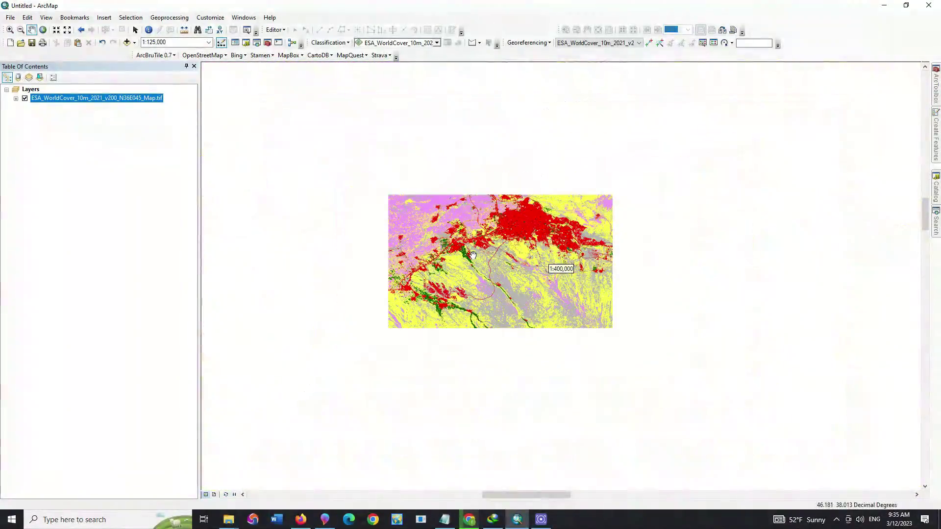
scroll(473, 256, down, 2)
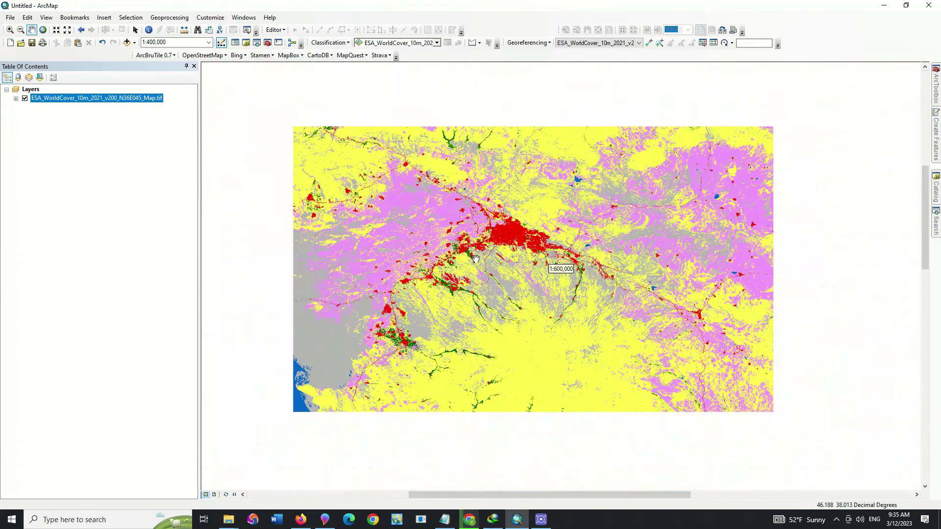